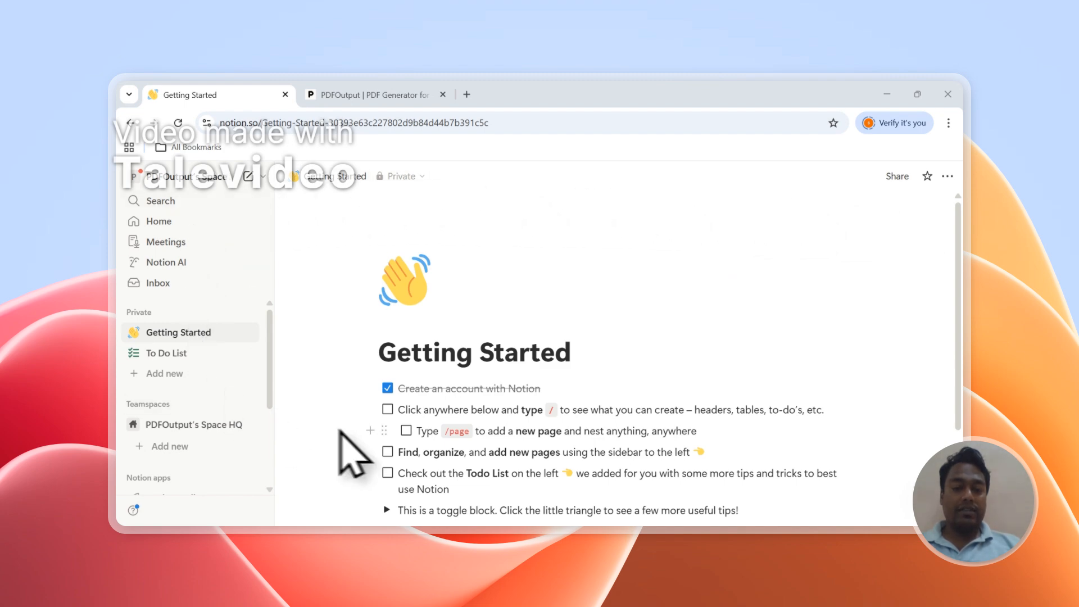
pyautogui.scroll(-1, 493, 302)
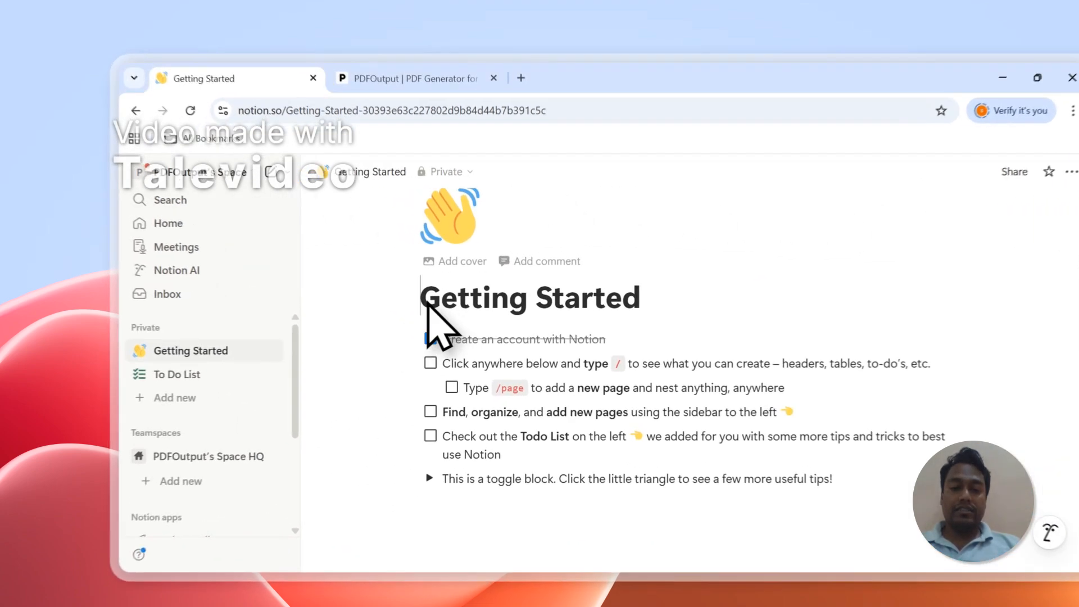
pyautogui.moveTo(388, 285); pyautogui.dragTo(513, 293)
pyautogui.moveTo(597, 313); pyautogui.dragTo(681, 316)
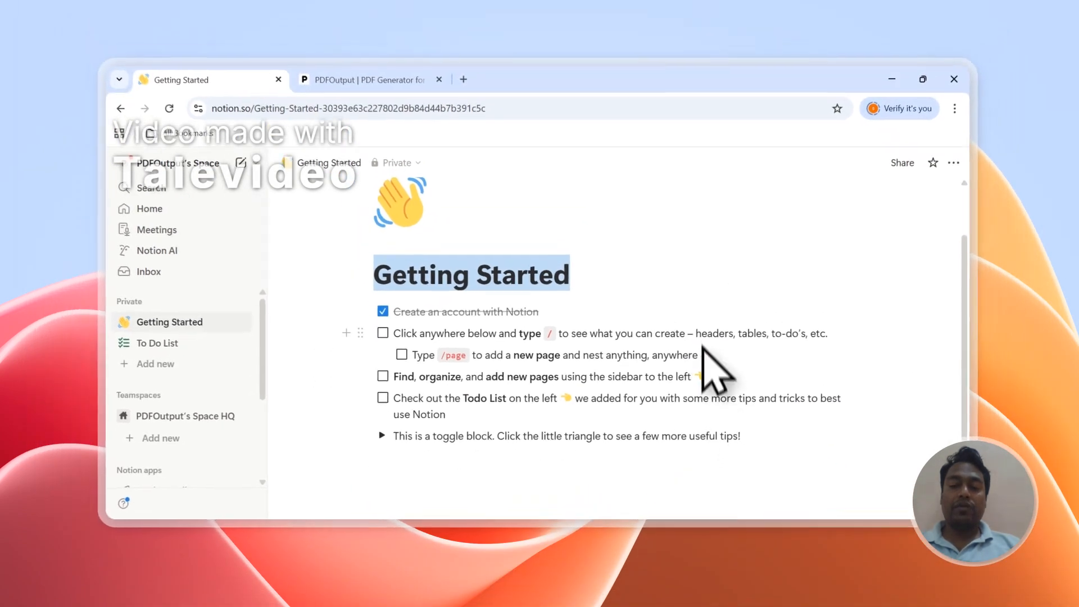
pyautogui.scroll(1, 560, 302)
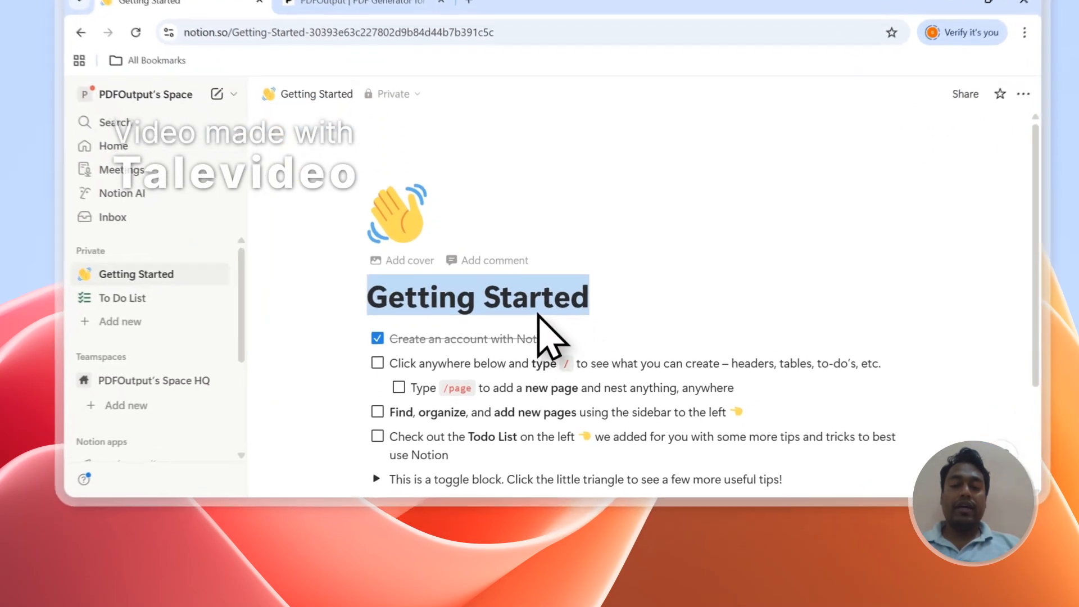
pyautogui.click(519, 357)
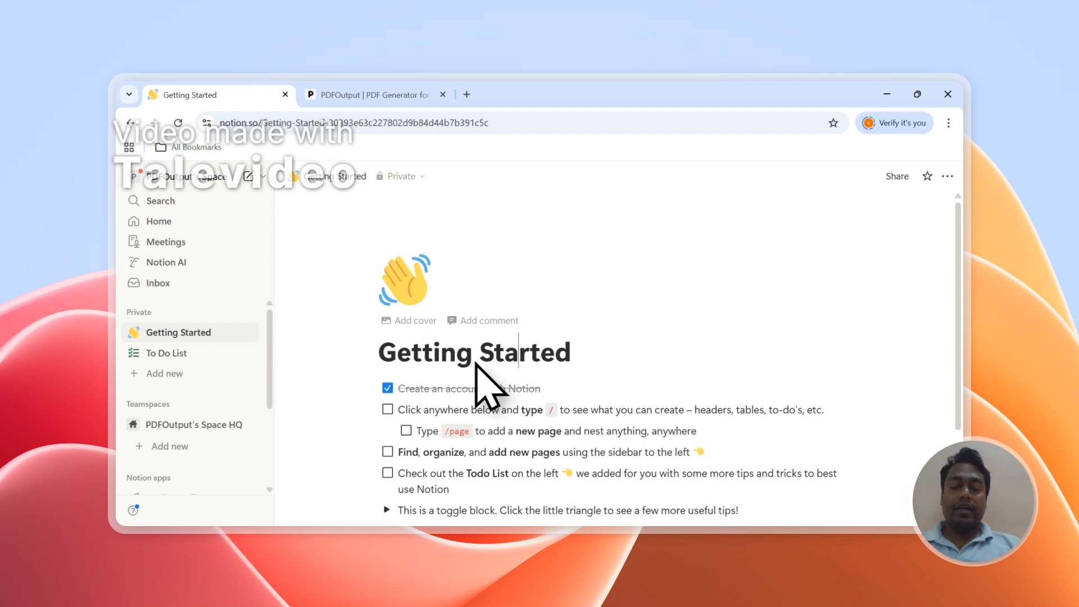
# - Insert an inline database below the toggle block on the Getting Started page and dismiss its data source prompt
pyautogui.scroll(-3, 474, 354)
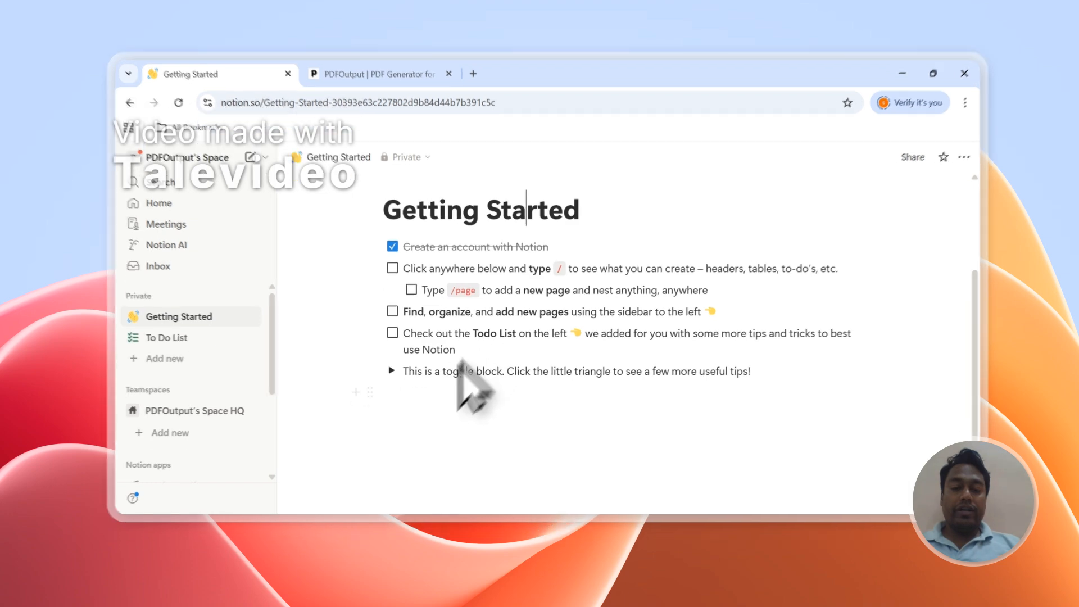
pyautogui.click(477, 388)
pyautogui.write('/')
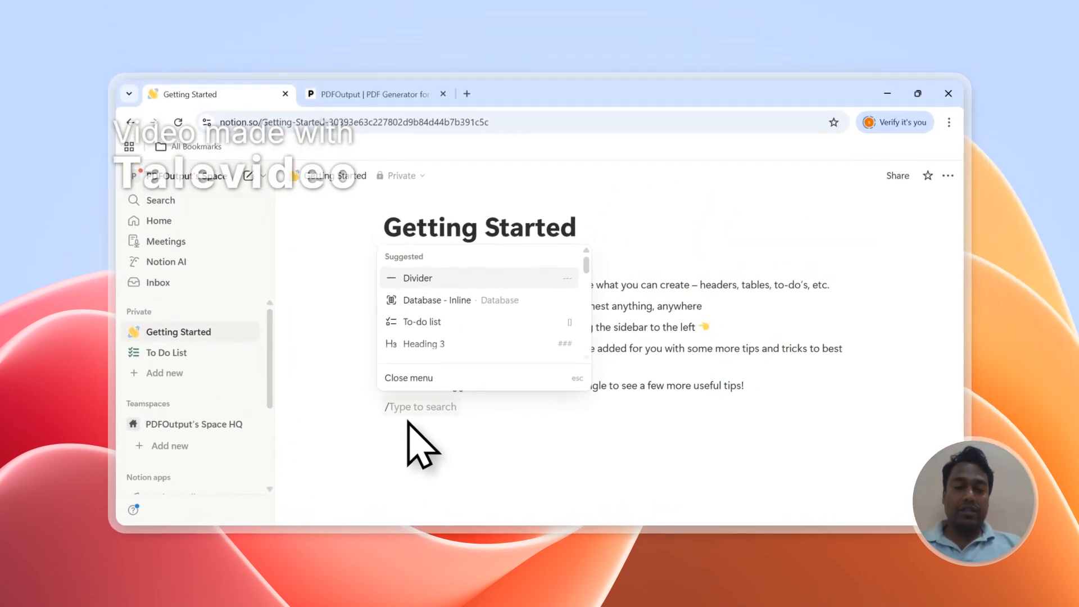
pyautogui.scroll(-5, 450, 315)
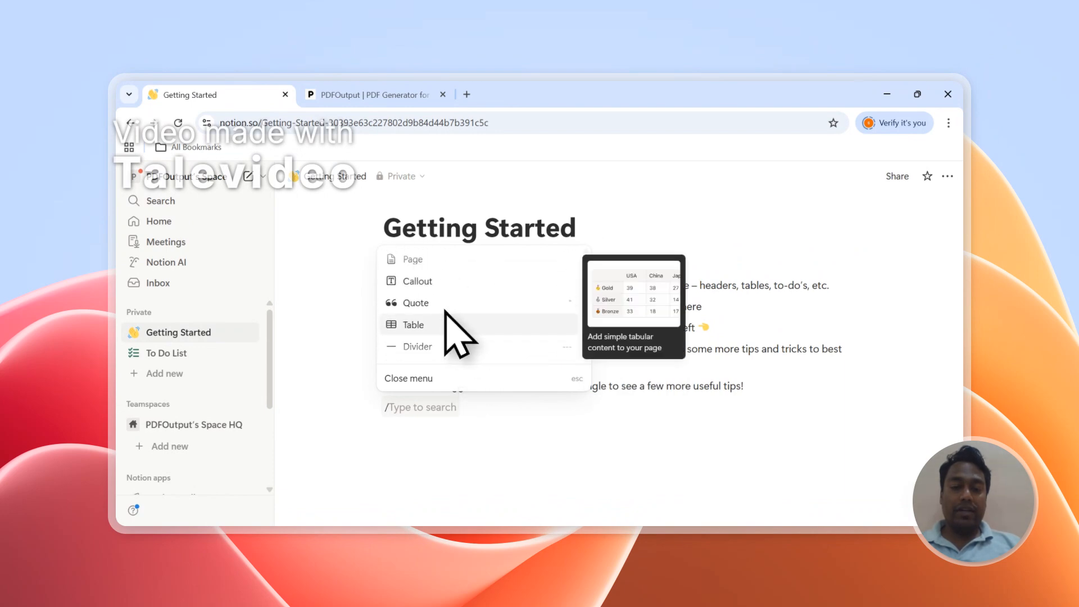
pyautogui.scroll(5, 449, 304)
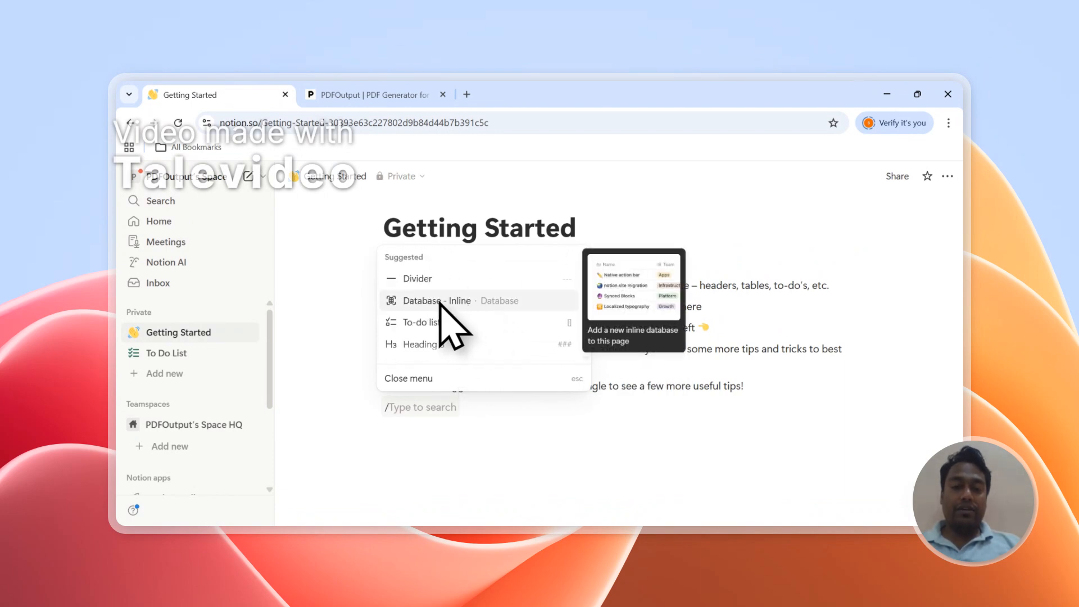
pyautogui.click(444, 303)
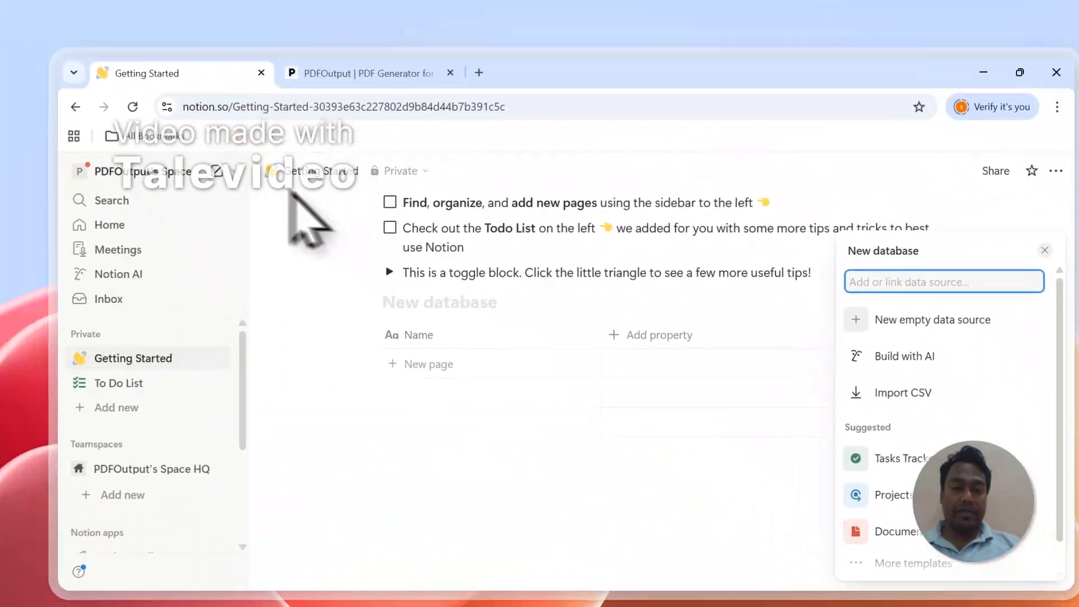
pyautogui.click(335, 178)
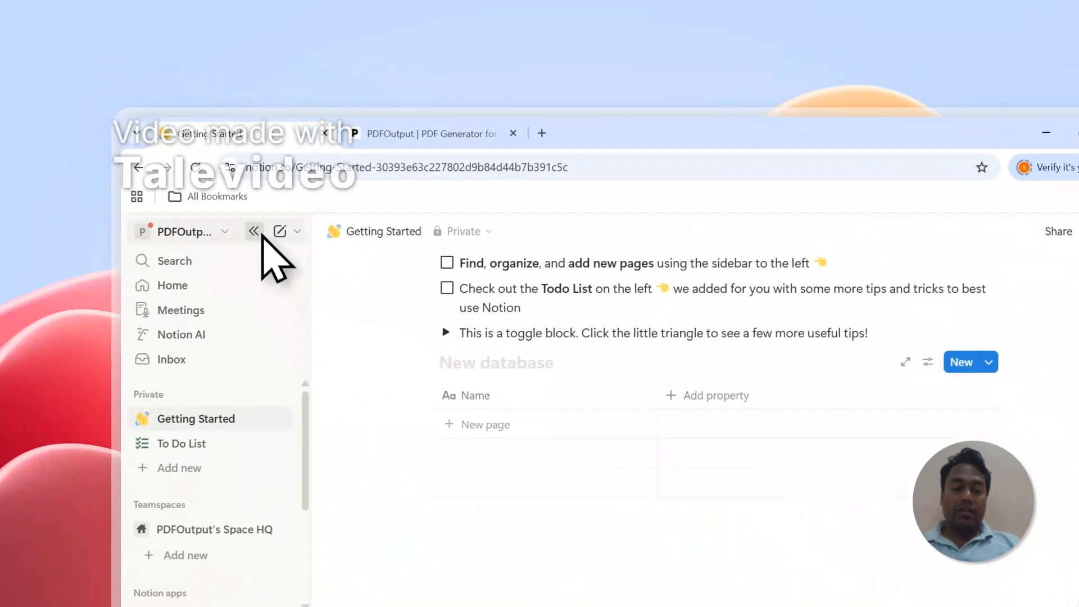
# - Collapse the sidebar and add the text line "asdasdasd" below the new database
pyautogui.click(254, 232)
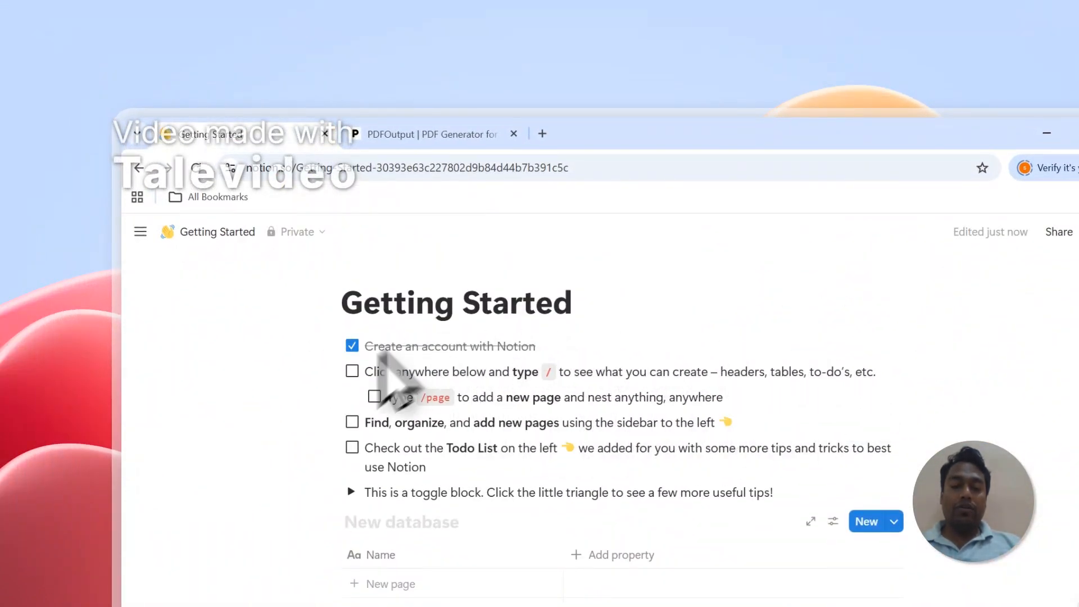
pyautogui.scroll(-5, 489, 470)
pyautogui.click(436, 298)
pyautogui.write('asdas')
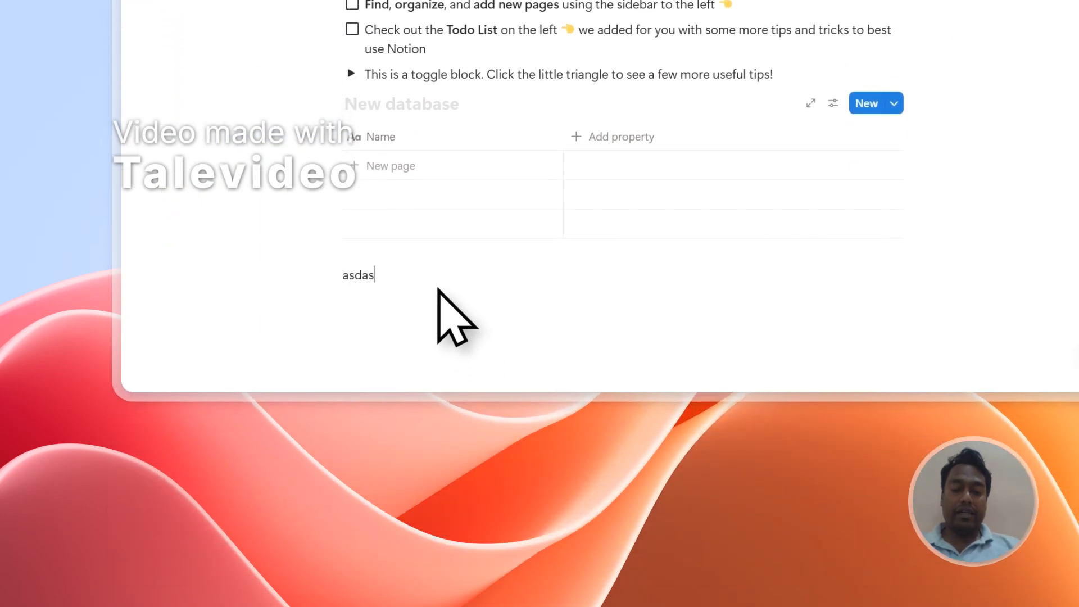
pyautogui.write('dasd')
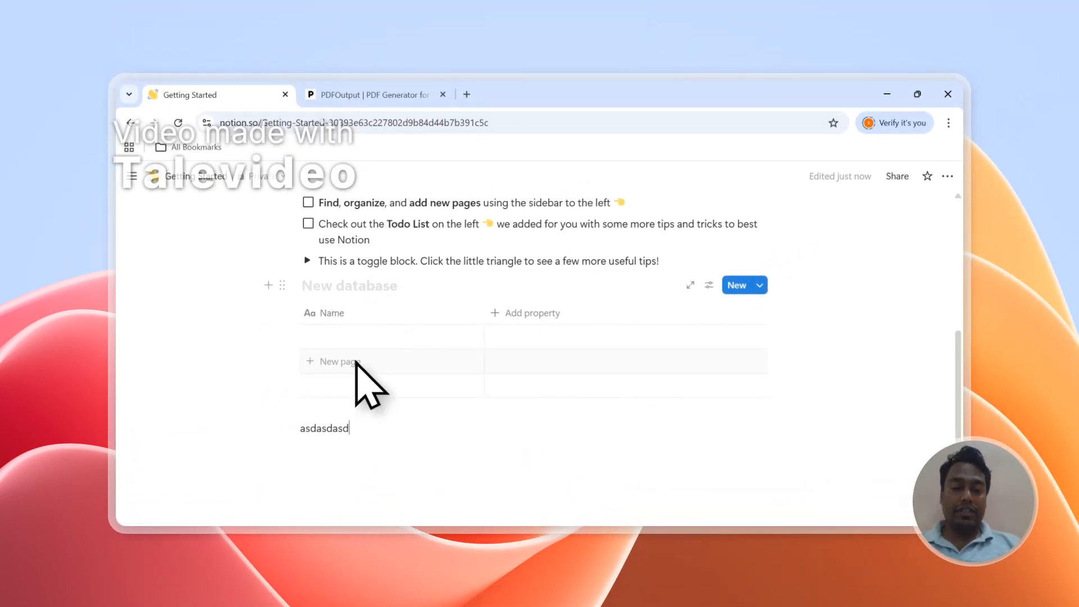
pyautogui.scroll(4, 301, 323)
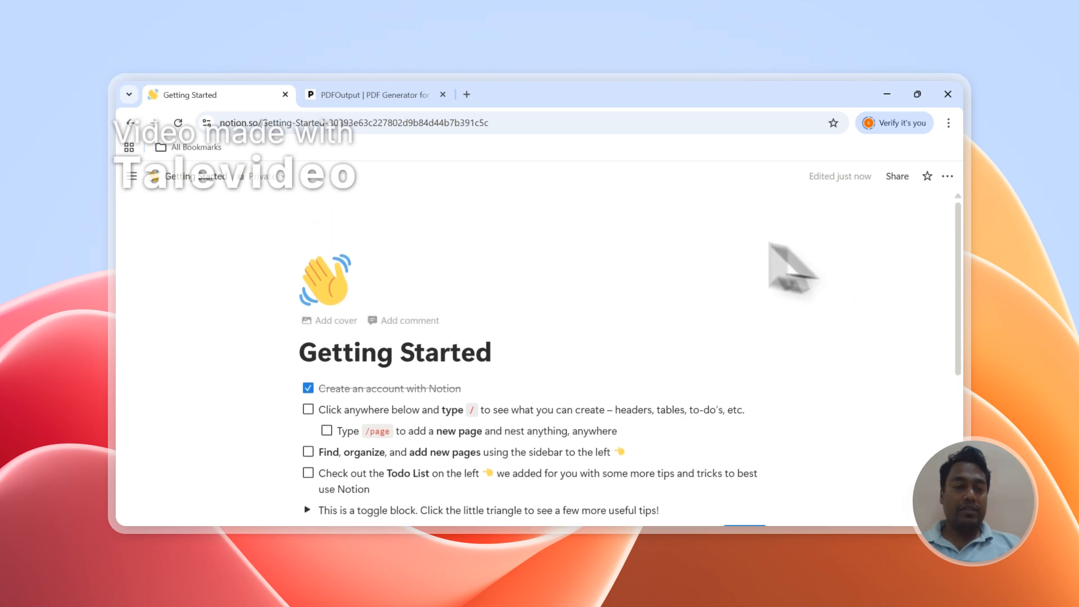
# - Show the sidebar again and create a new private page titled "Day : 1 Learning Notion"
pyautogui.click(133, 181)
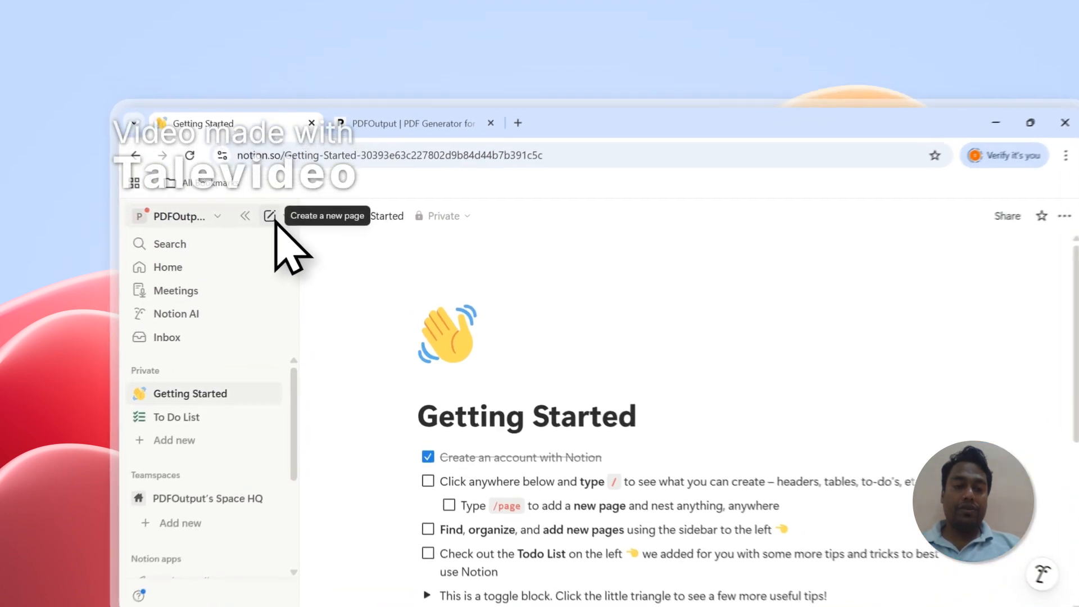
pyautogui.click(247, 175)
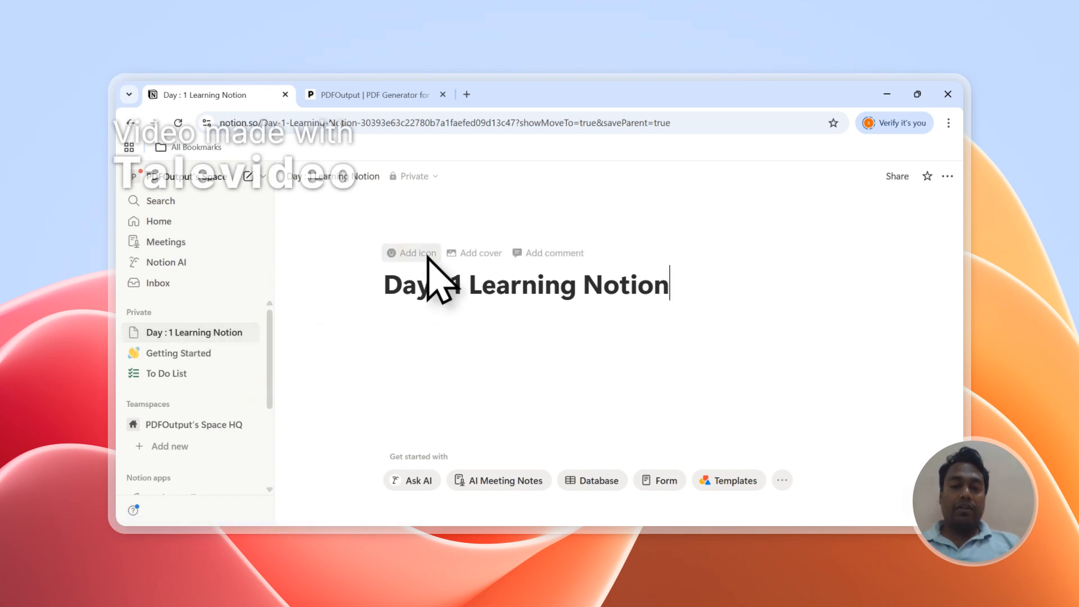
# - Add an icon to the Day : 1 Learning Notion page and change it to the grinning face emoji
pyautogui.click(427, 254)
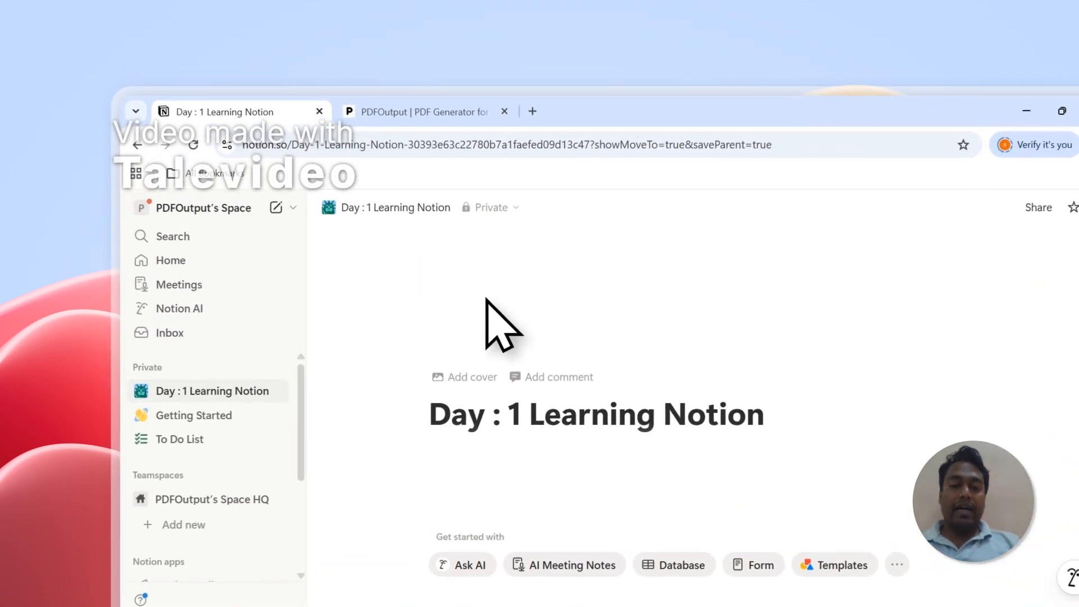
pyautogui.click(486, 301)
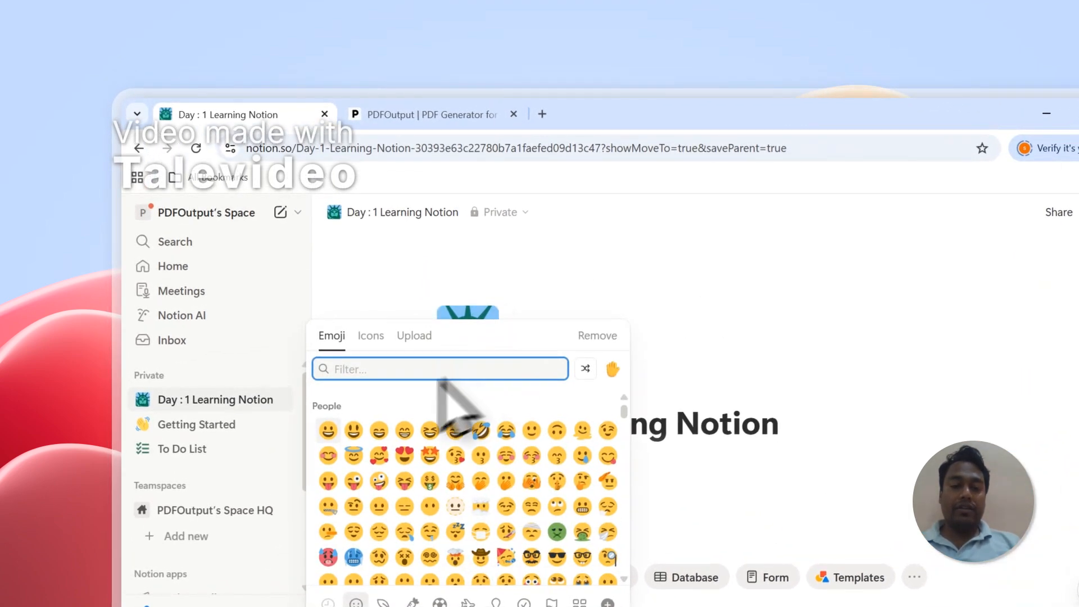
pyautogui.click(365, 328)
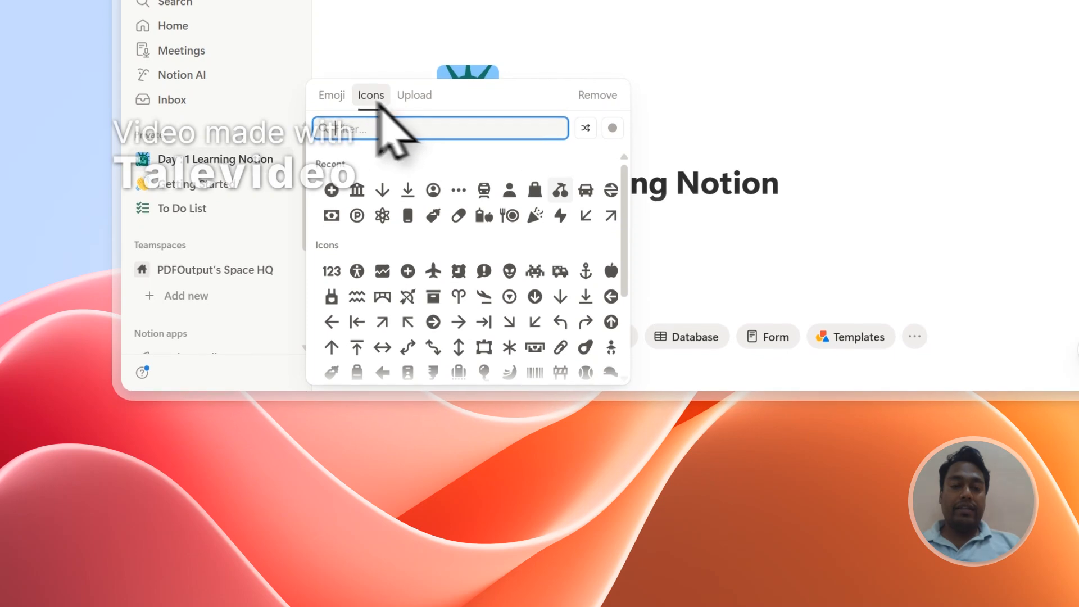
pyautogui.click(337, 95)
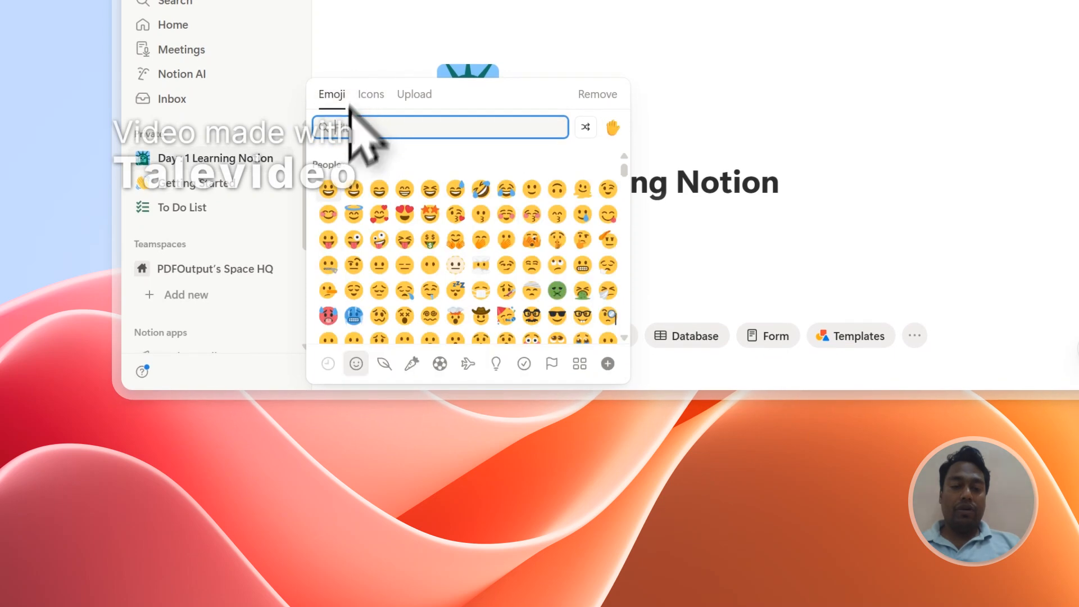
pyautogui.click(361, 220)
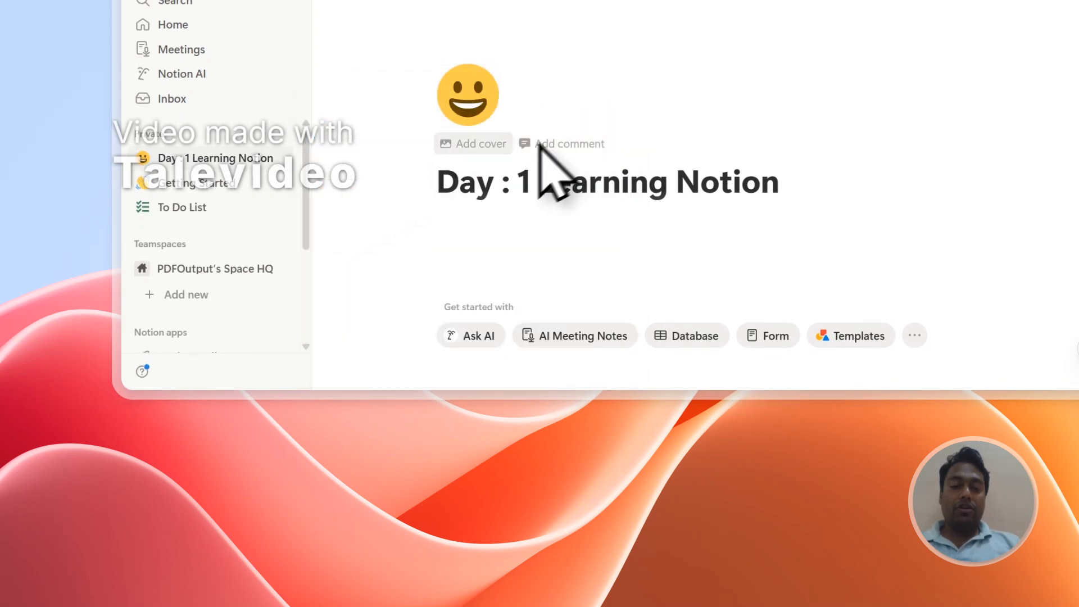
# - Add a solid blue cover to the page and look over the alternatives in the cover gallery
pyautogui.click(478, 147)
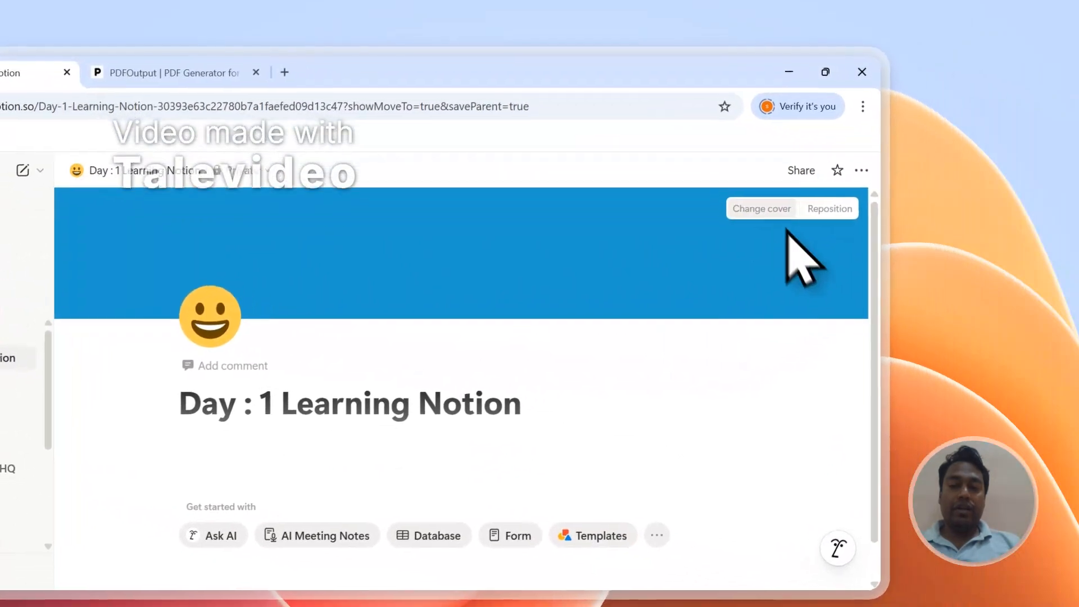
pyautogui.click(753, 209)
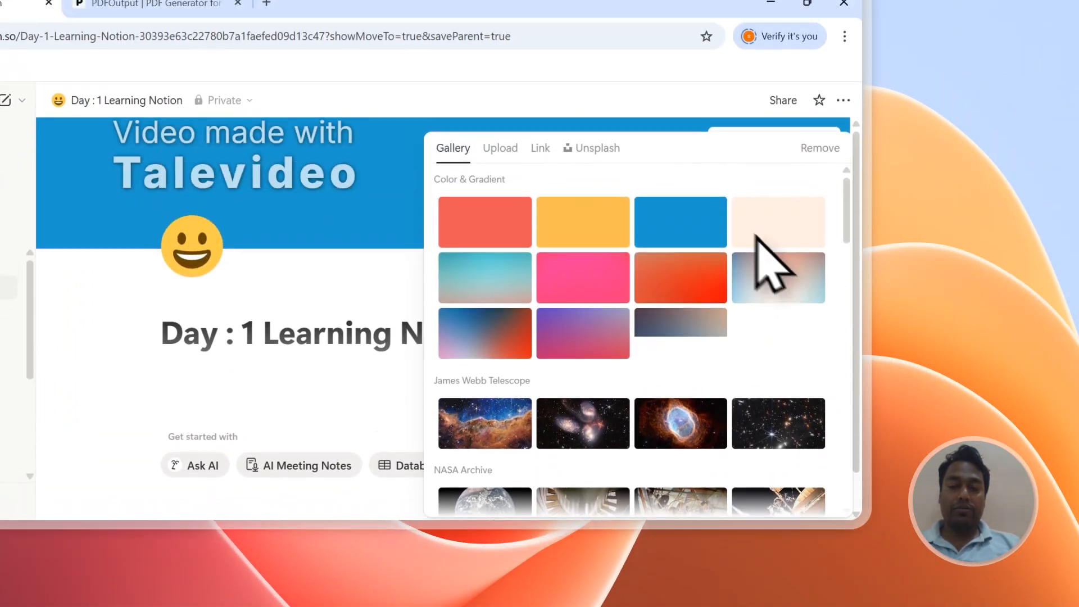
pyautogui.click(250, 190)
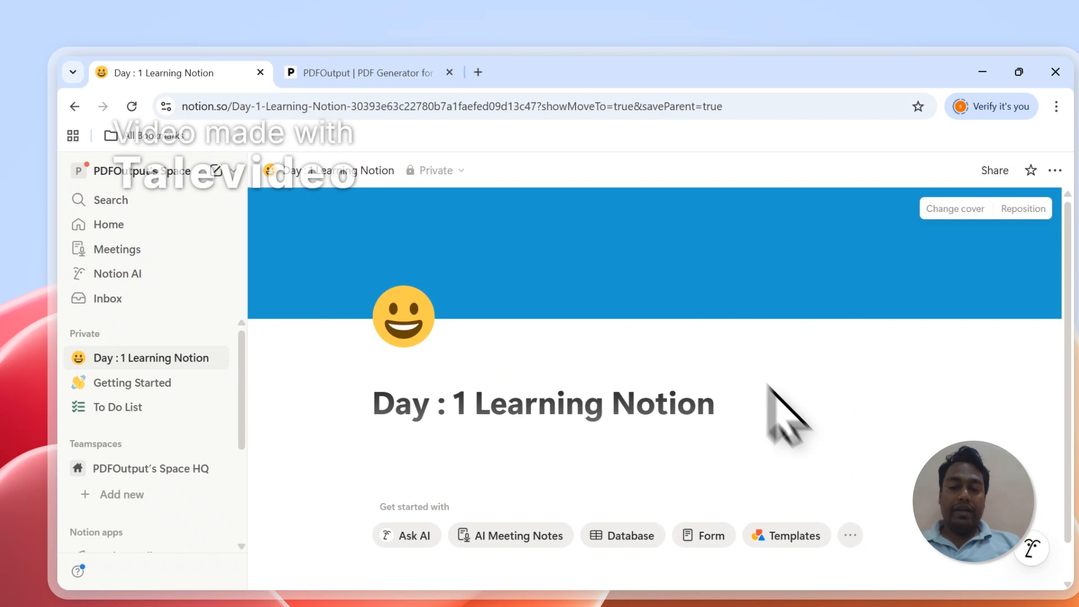
# - Browse the available block types, filter them by "data", and insert an inline database under the page title, dismissing its data source prompt
pyautogui.scroll(-1, 765, 427)
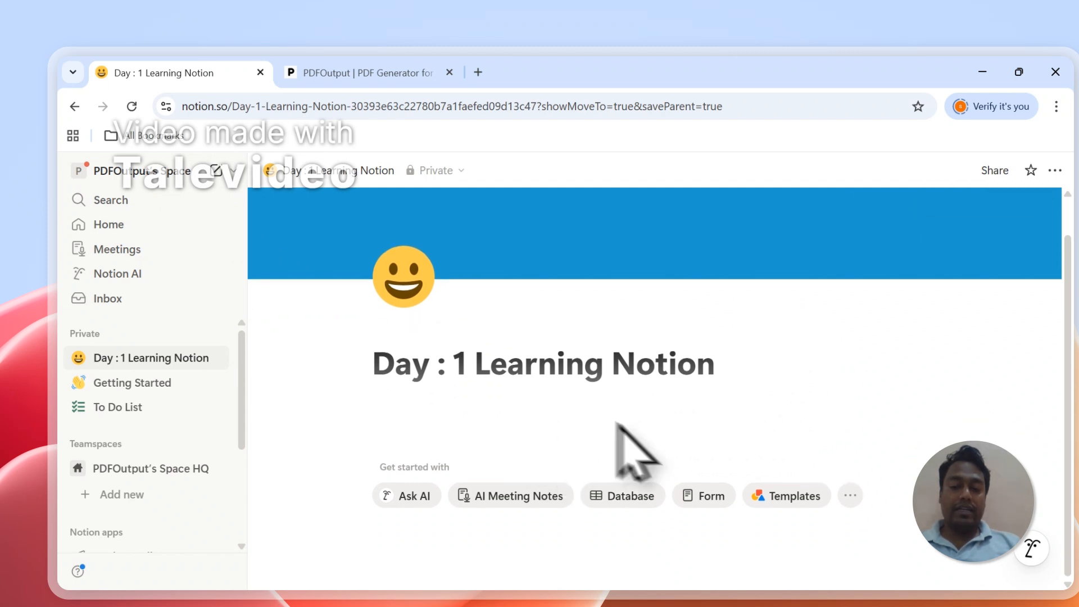
pyautogui.click(715, 366)
pyautogui.press('Return')
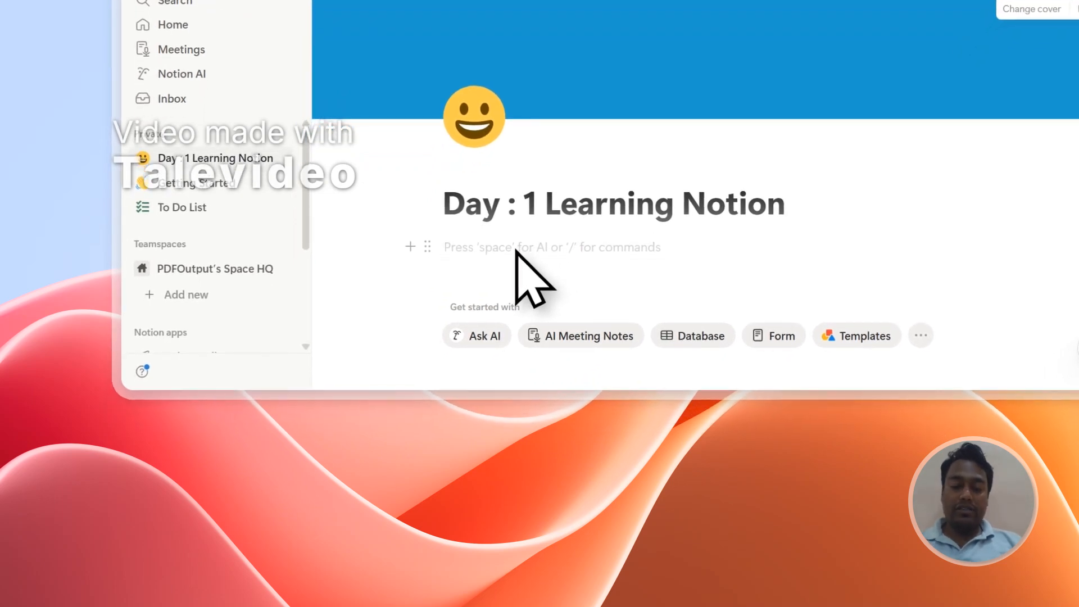
pyautogui.write('/')
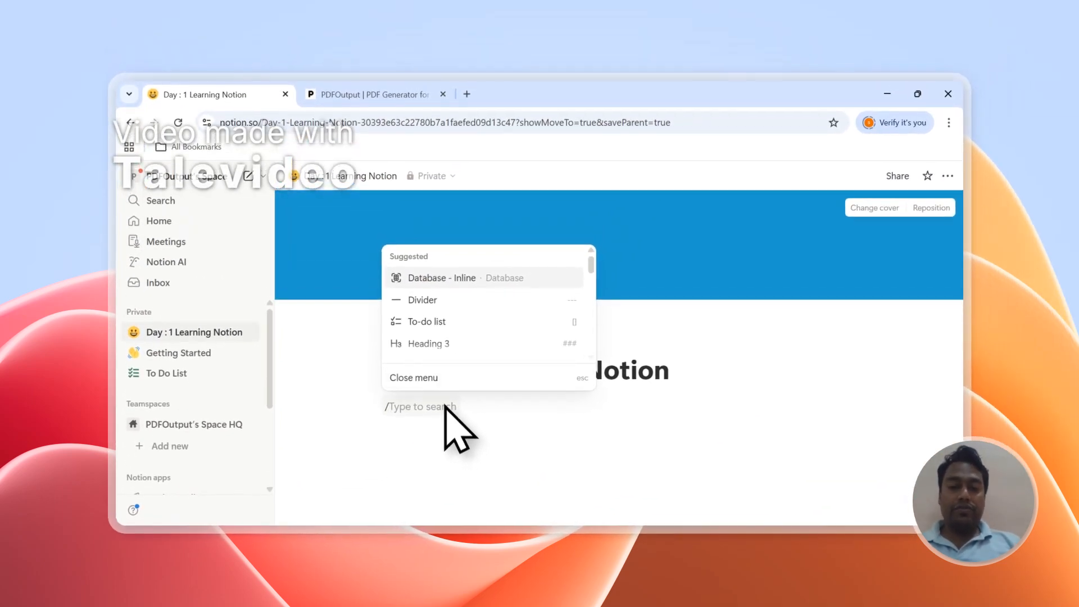
pyautogui.scroll(-5, 470, 337)
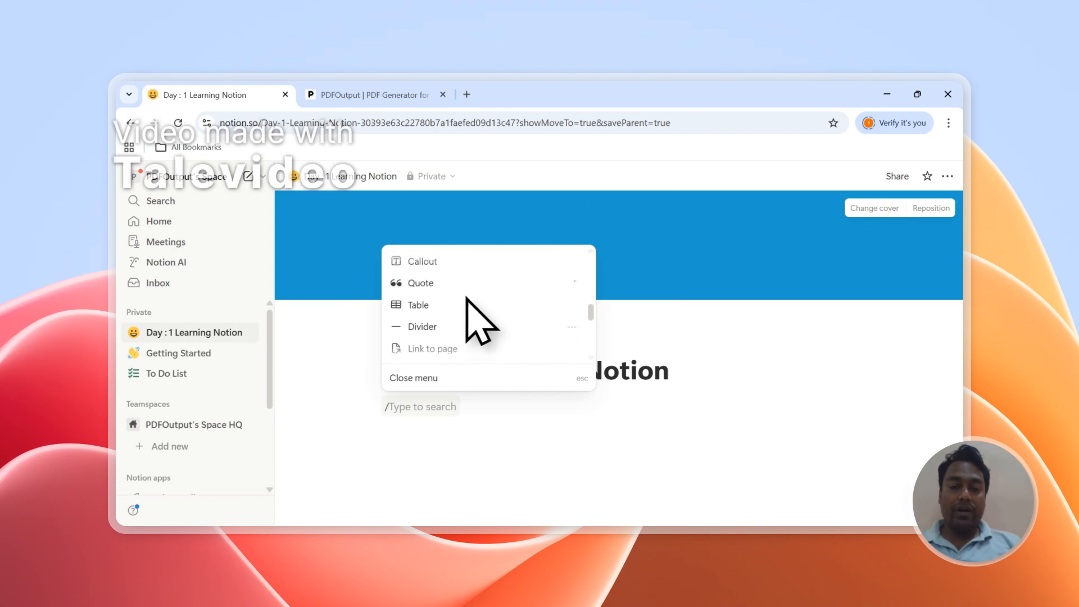
pyautogui.scroll(-10, 467, 298)
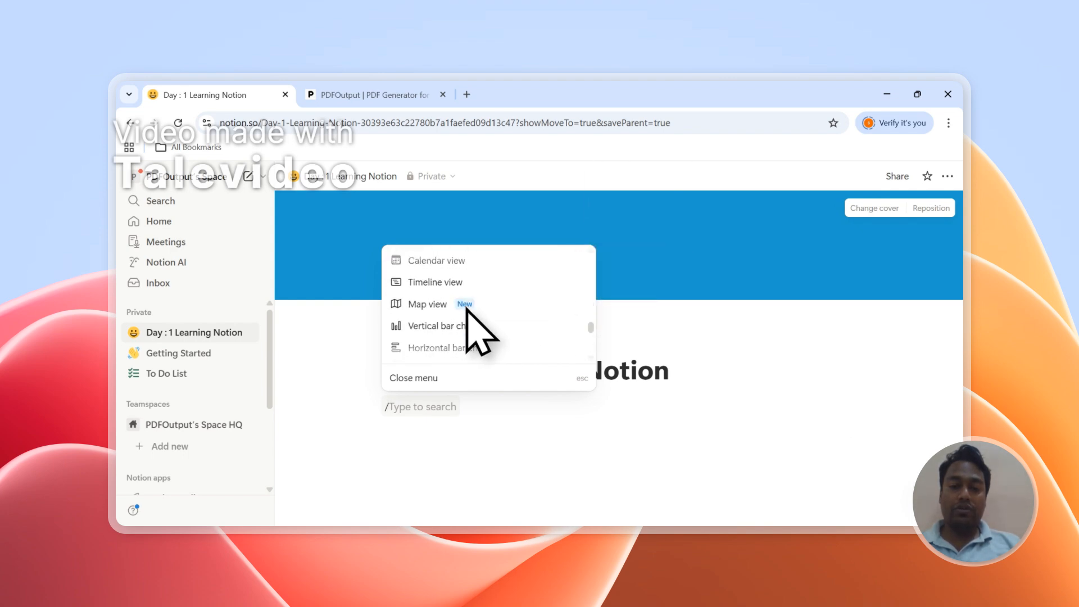
pyautogui.scroll(-3, 470, 314)
pyautogui.scroll(5, 468, 318)
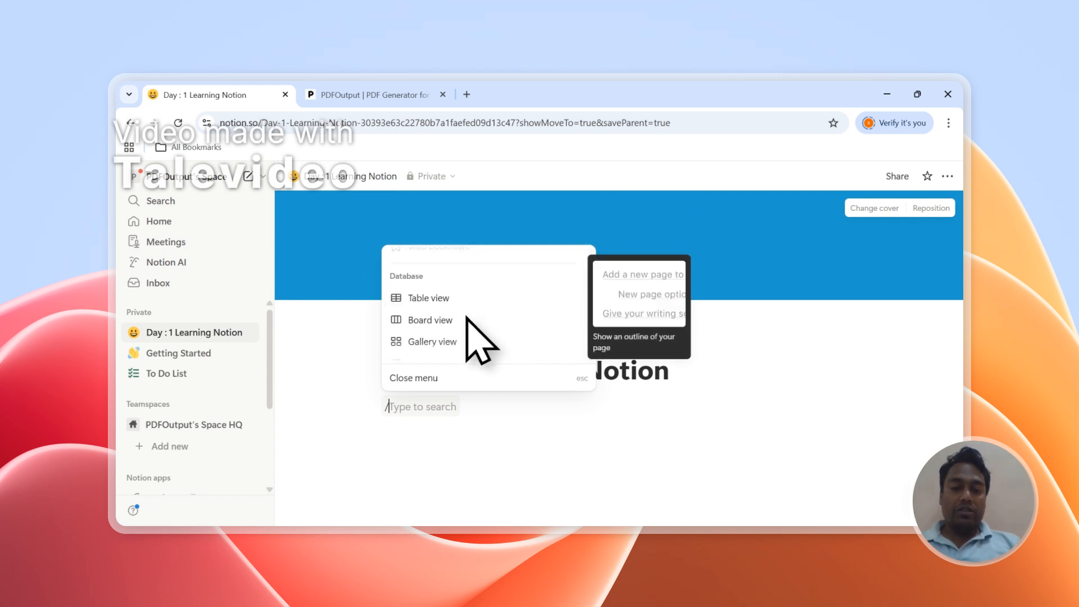
pyautogui.scroll(4, 467, 317)
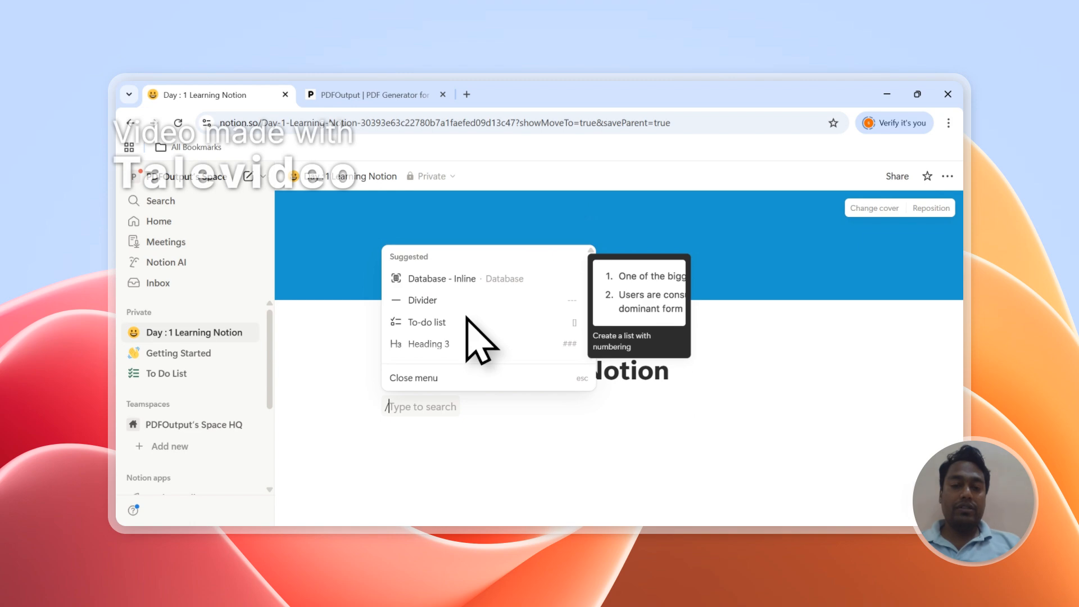
pyautogui.write('data')
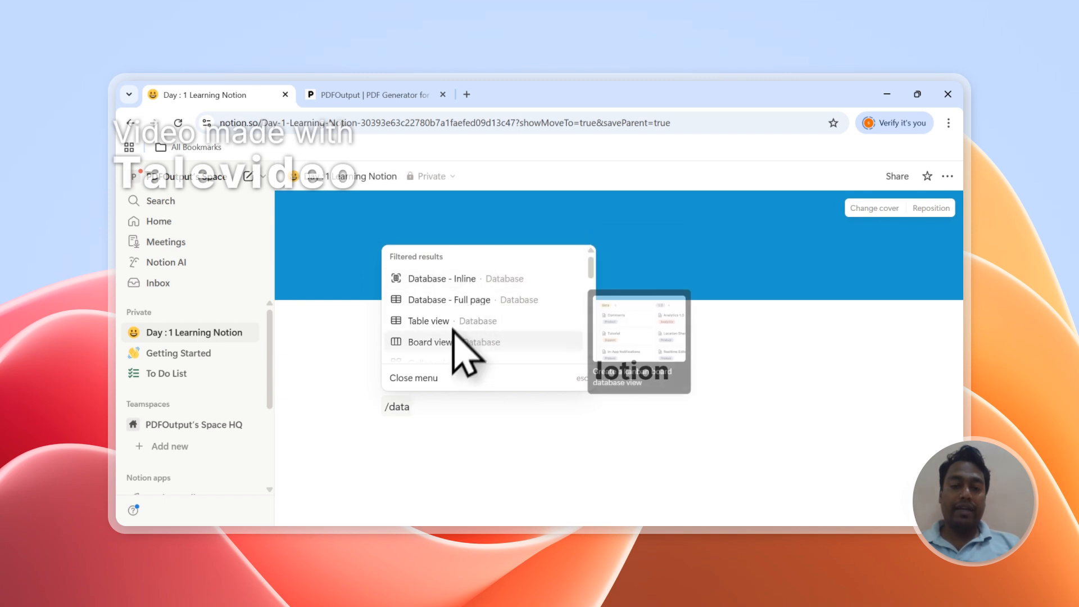
pyautogui.scroll(-2, 474, 326)
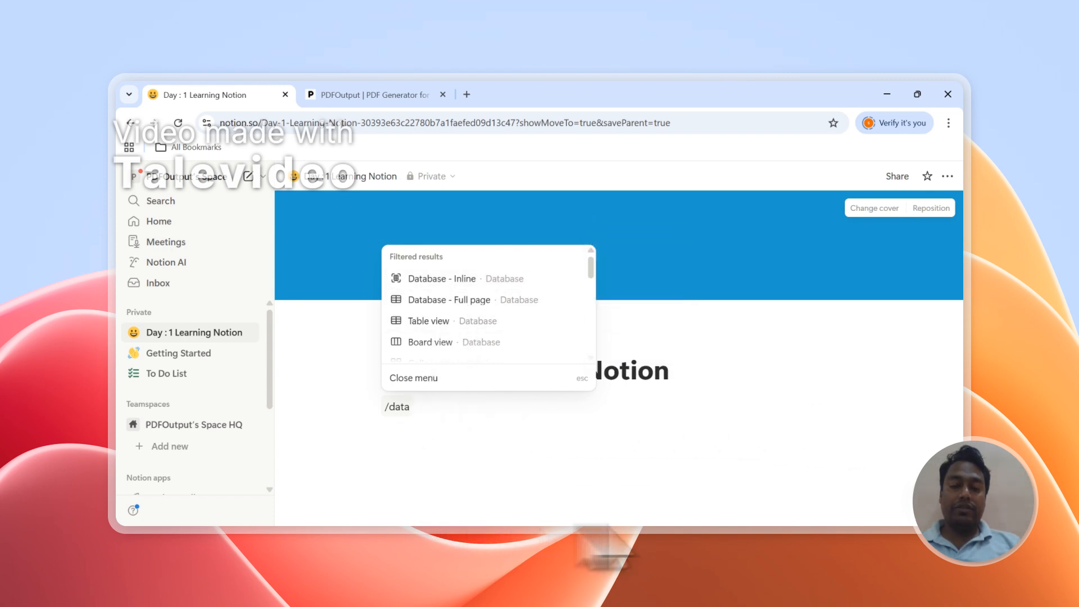
pyautogui.click(448, 279)
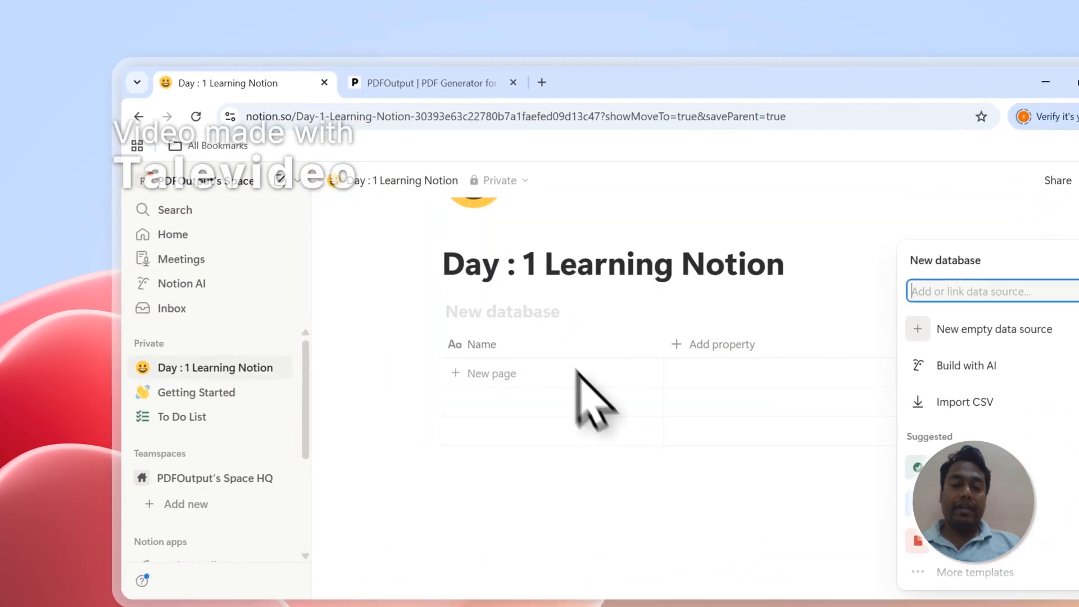
pyautogui.click(510, 400)
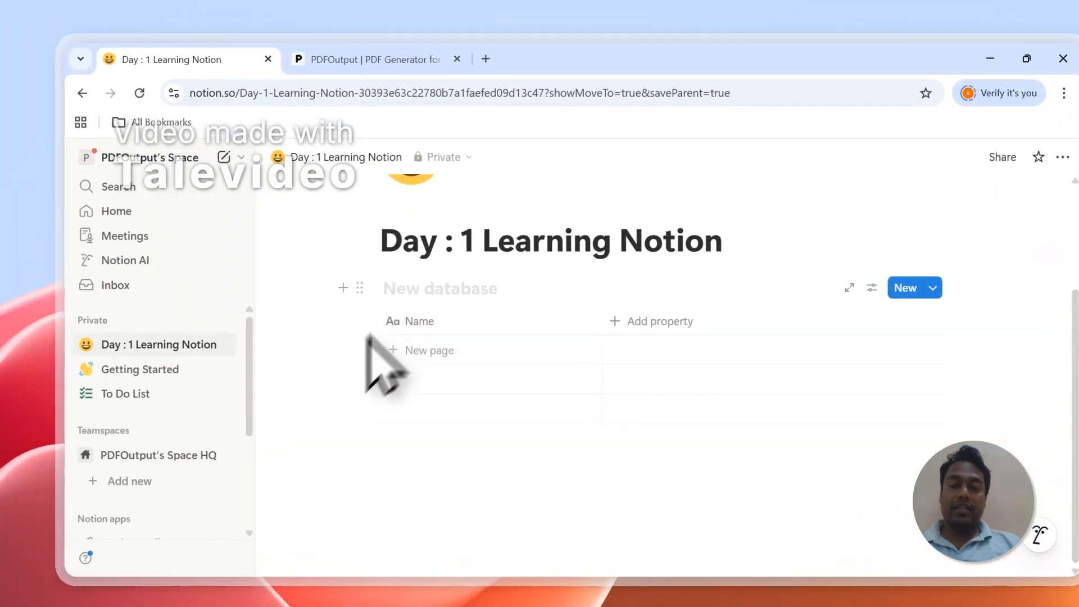
# - Title the inline database below the page heading "DB_Day1"
pyautogui.scroll(3, 482, 242)
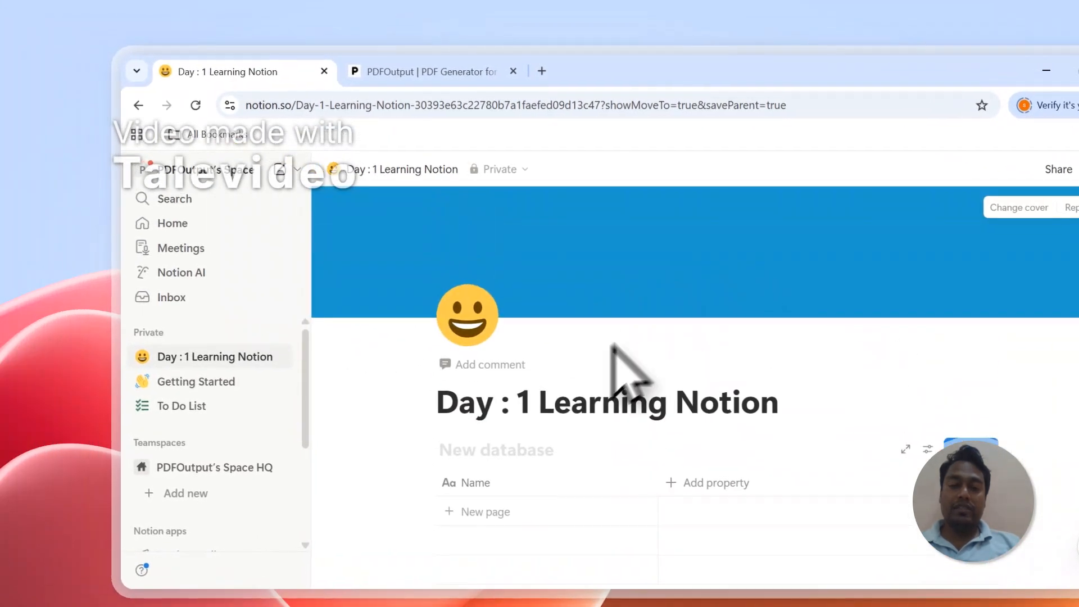
pyautogui.scroll(-3, 441, 309)
pyautogui.click(495, 303)
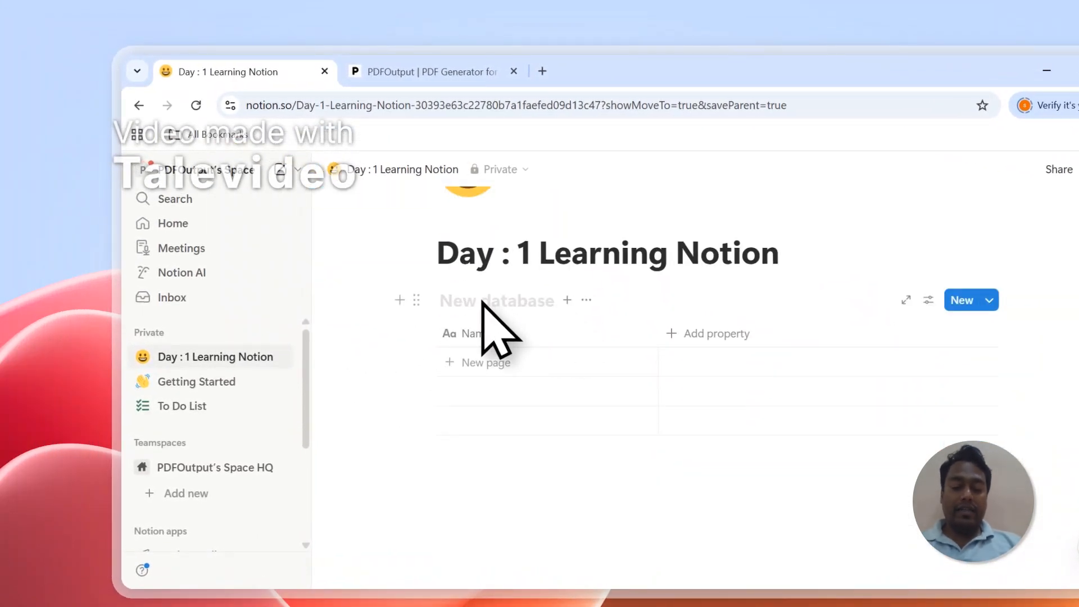
pyautogui.write('DB')
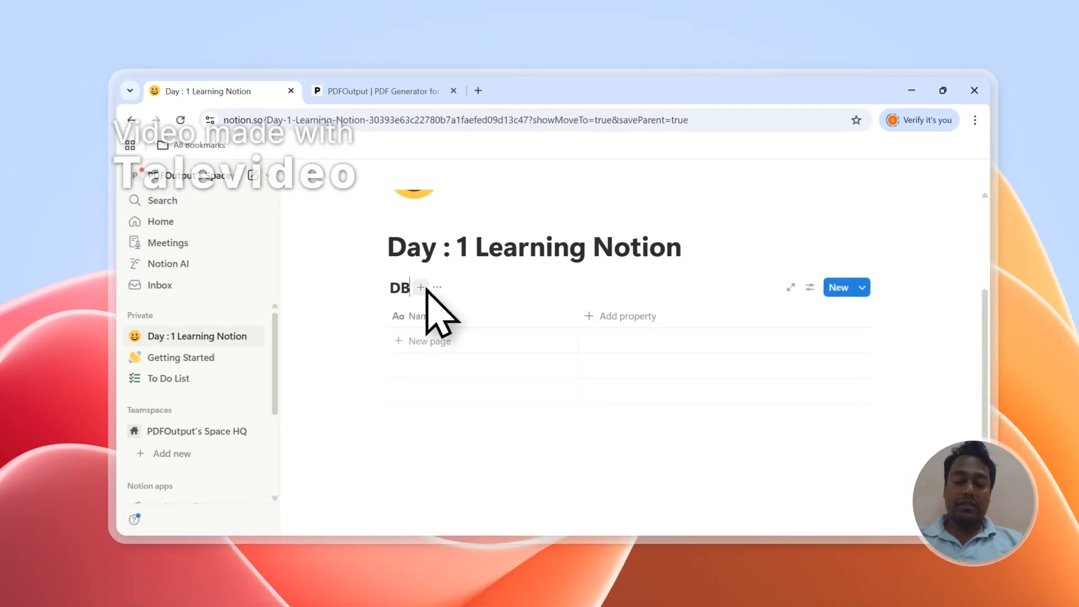
pyautogui.write('_Day1')
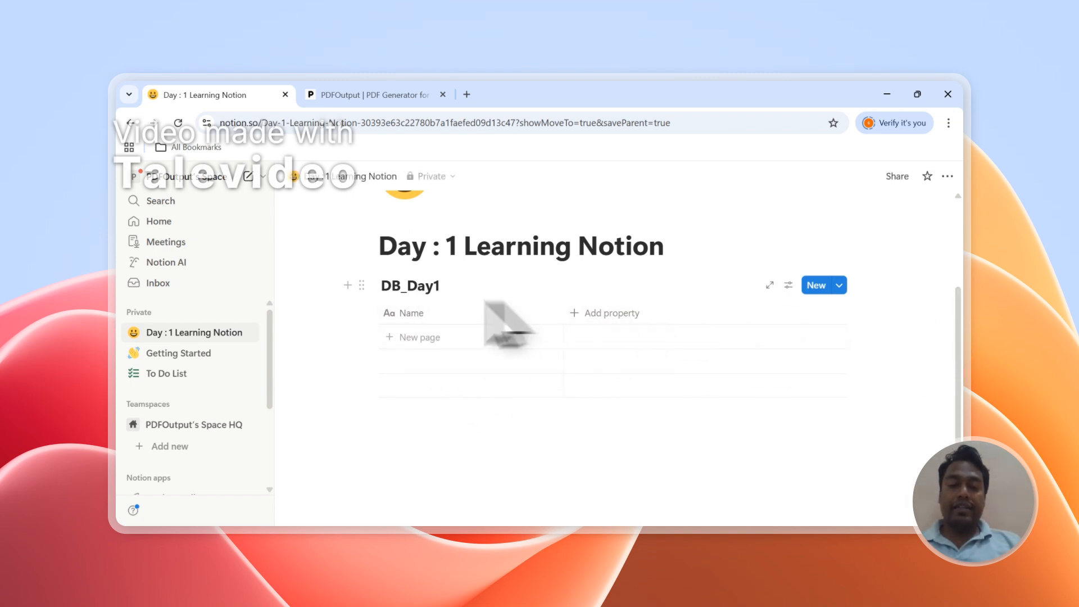
# - Look through the available property types and add a Status property to the DB_Day1 database
pyautogui.click(610, 314)
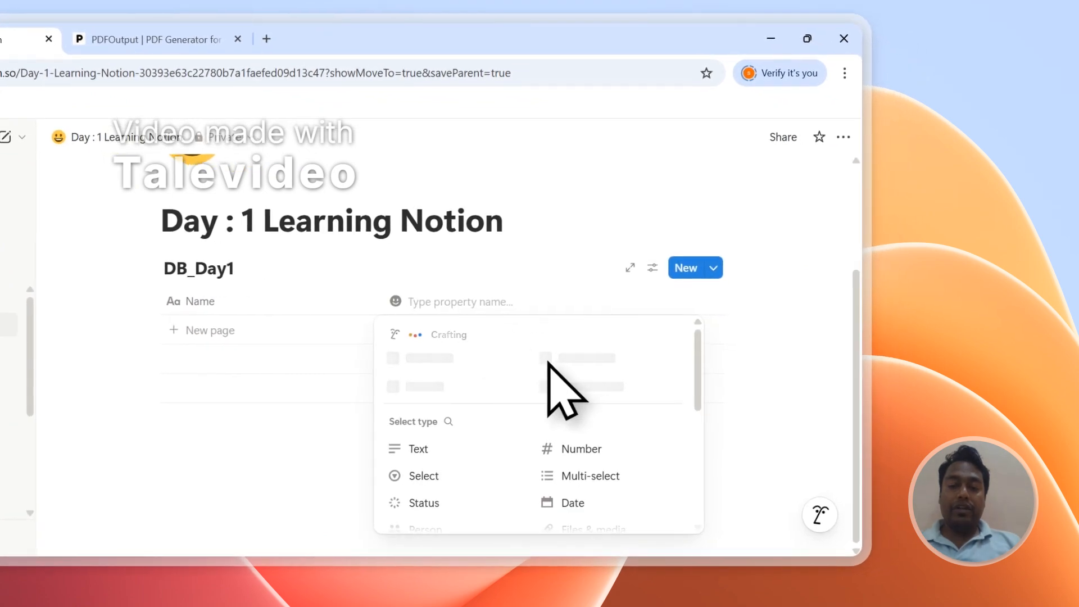
pyautogui.scroll(-5, 571, 396)
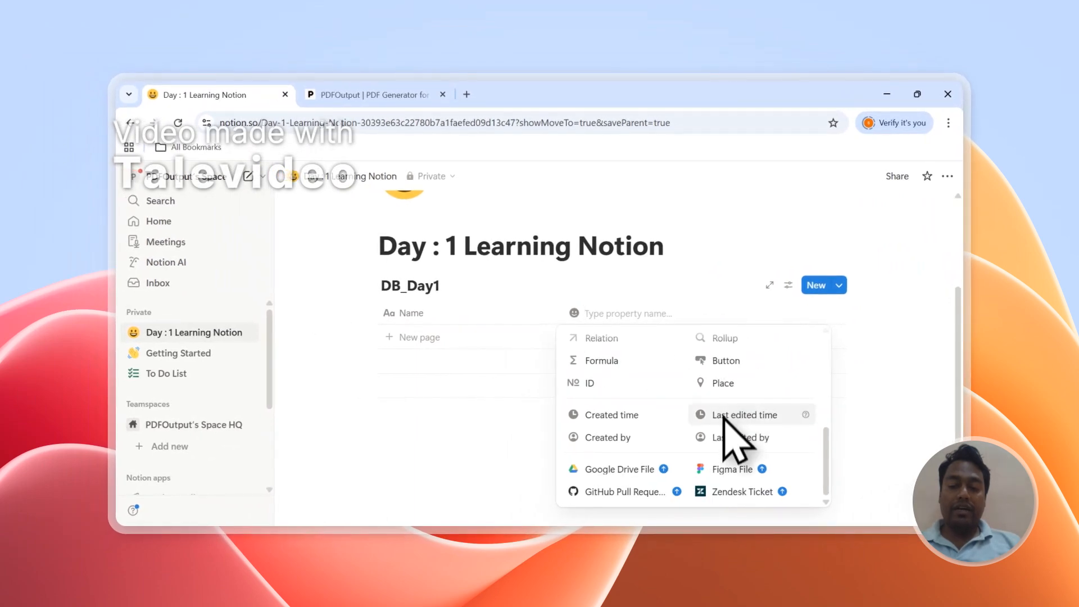
pyautogui.scroll(5, 724, 433)
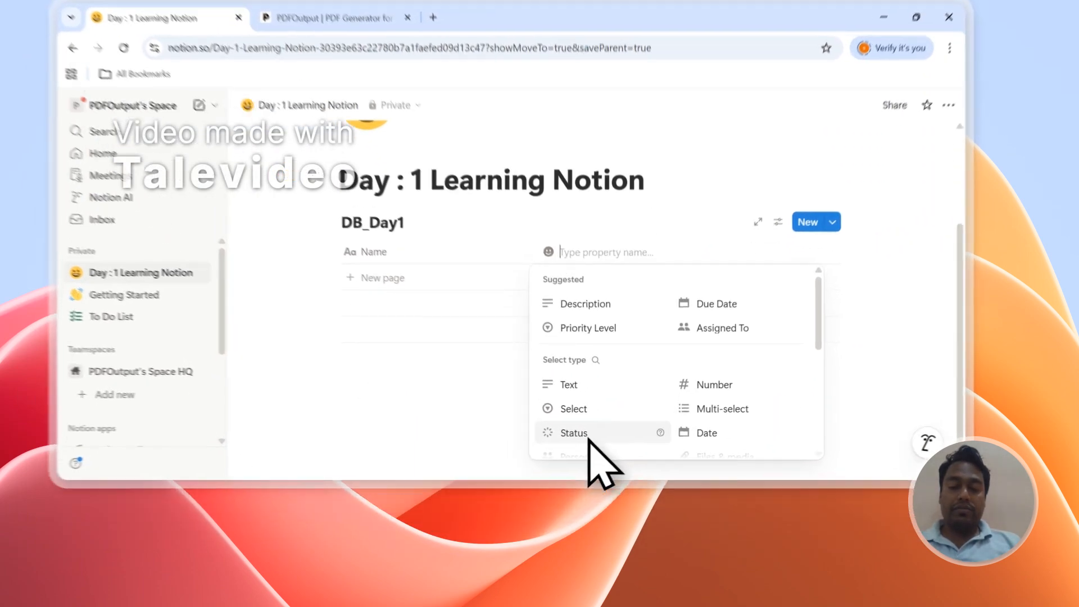
pyautogui.click(588, 438)
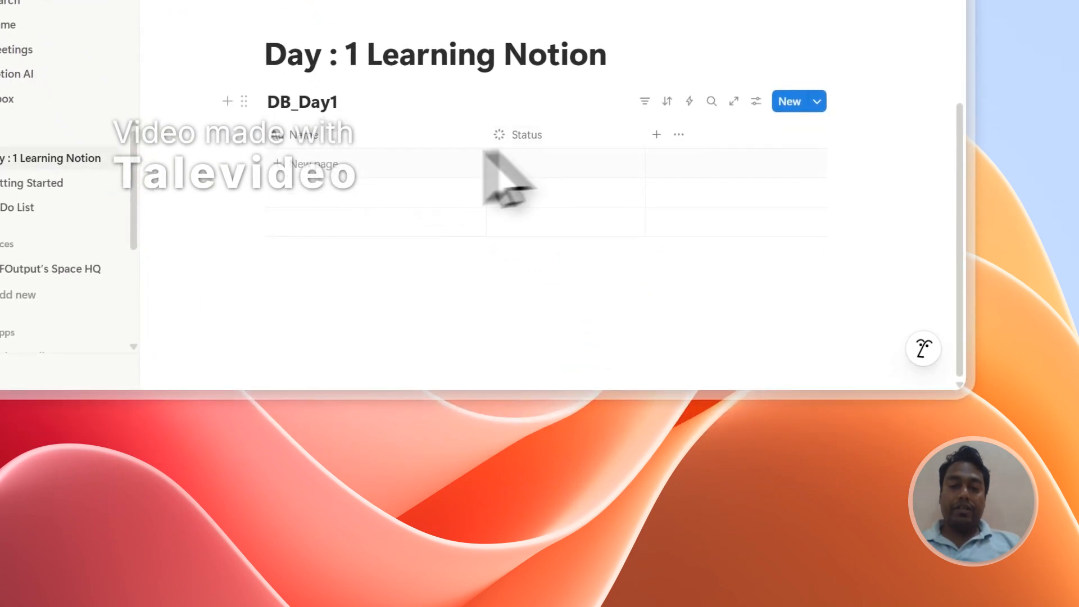
# - Add two entries named "Day 1" and "Day 2" to the DB_Day1 database
pyautogui.click(301, 173)
pyautogui.press('Escape')
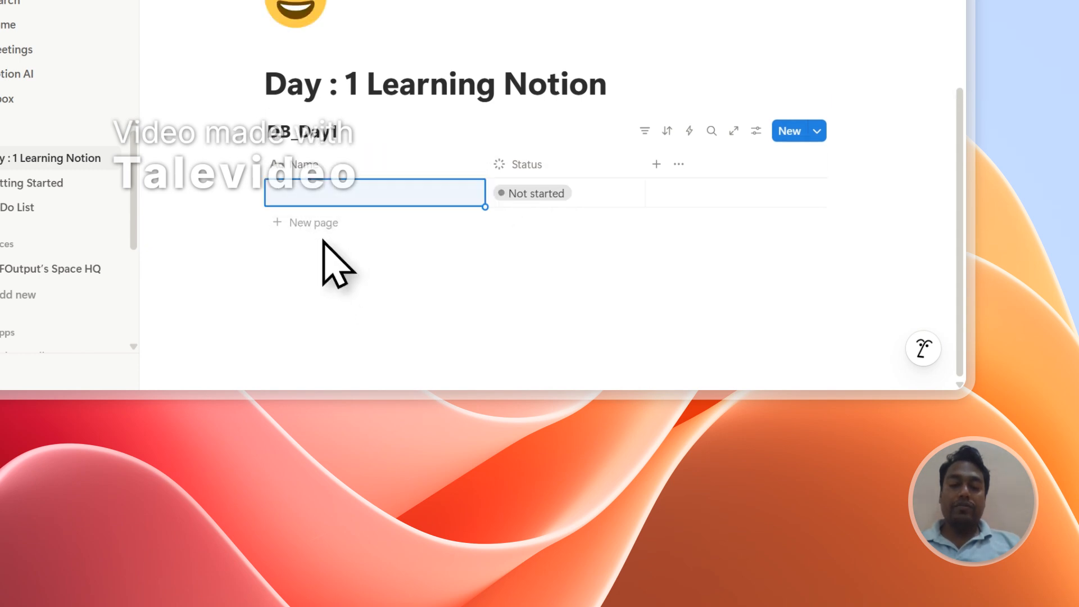
pyautogui.press('Escape')
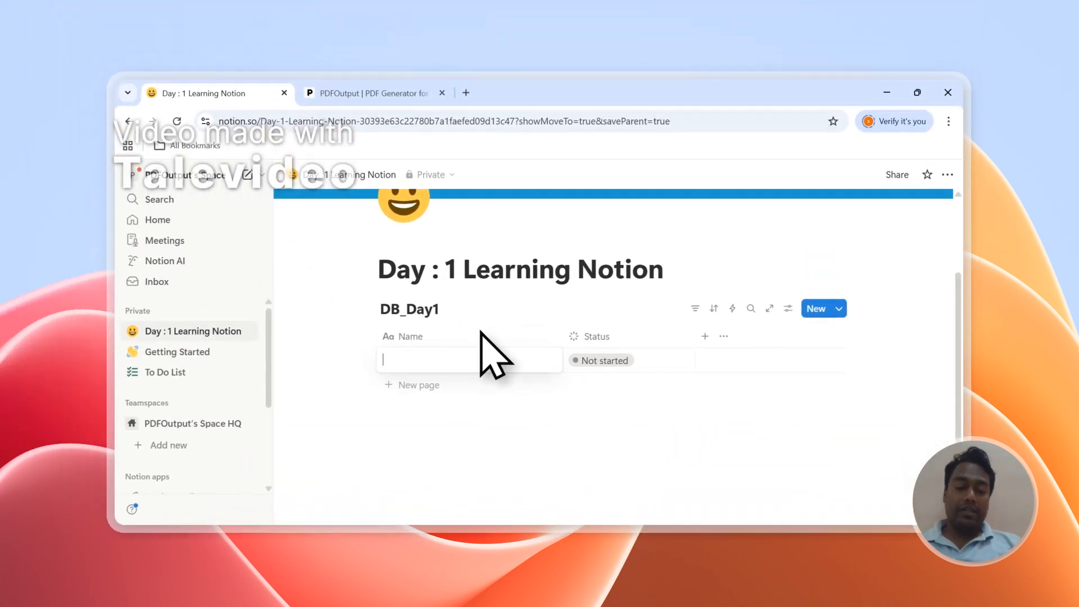
pyautogui.write('Day ')
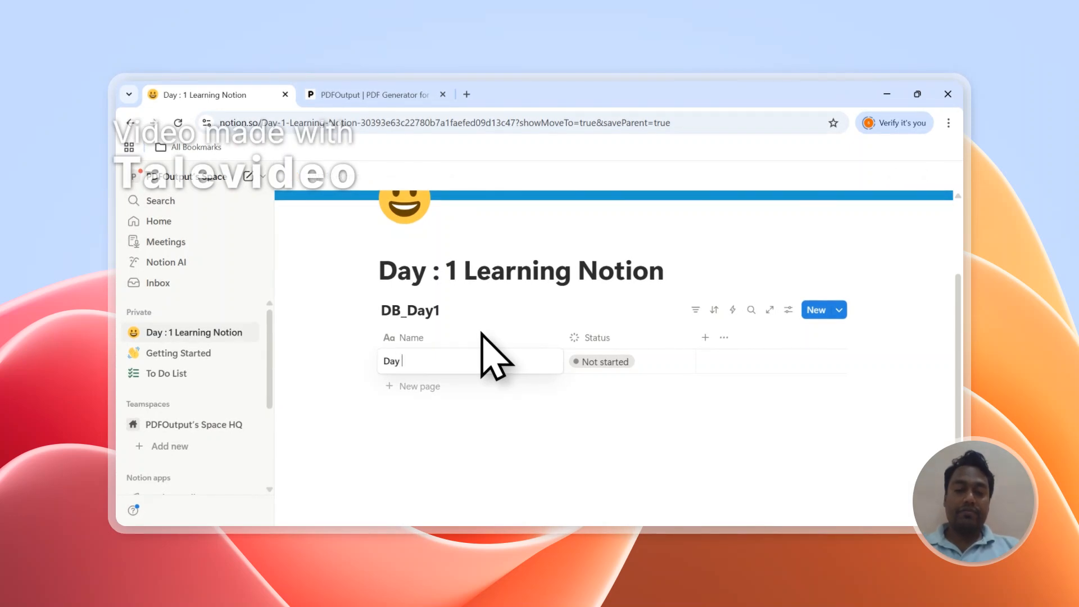
pyautogui.write('1')
pyautogui.press('Return')
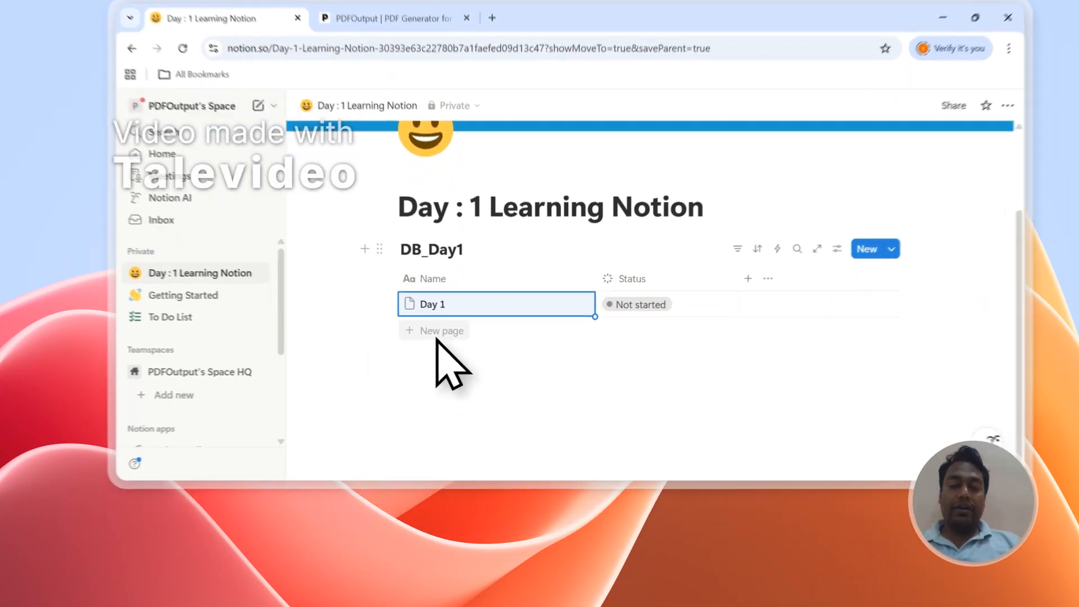
pyautogui.click(416, 387)
pyautogui.write('D')
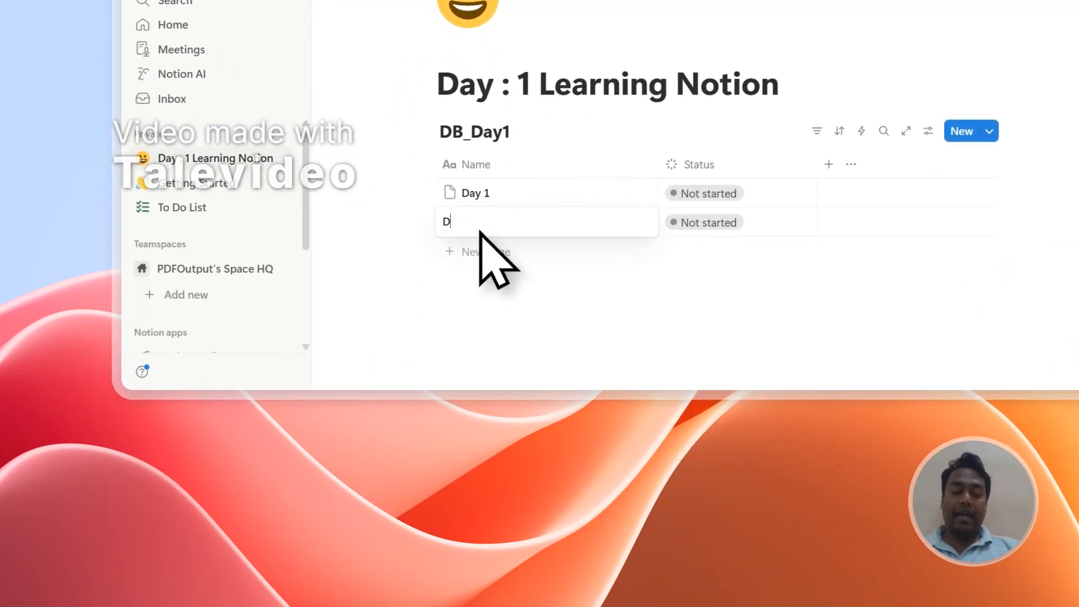
pyautogui.write('ay 2')
pyautogui.press('Return')
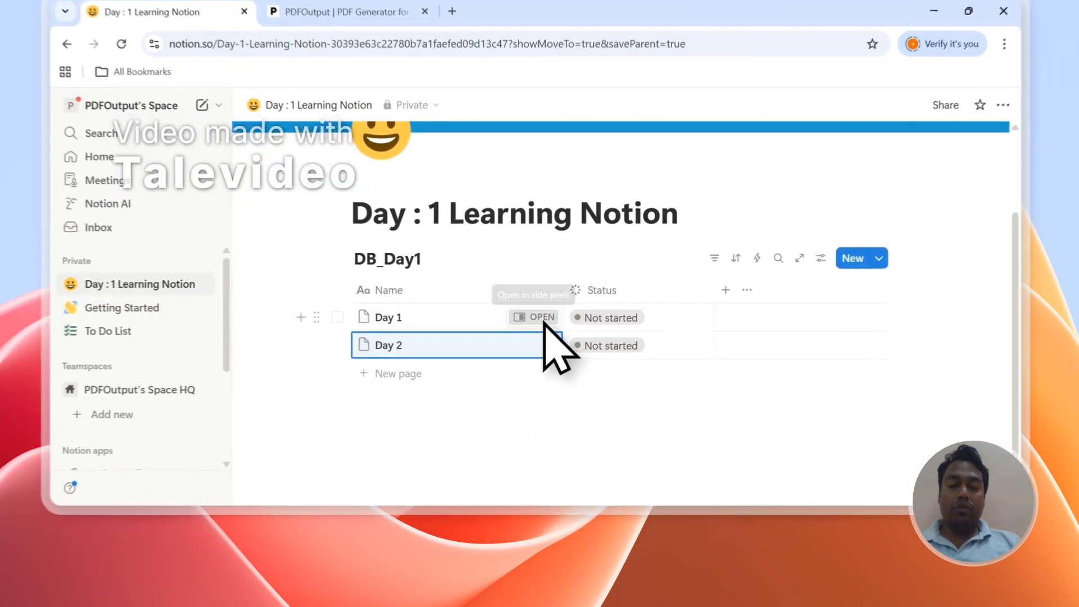
# - Open the Day 1 entry in side peek, write "This is the first page of my database" in its body, and close it
pyautogui.click(538, 361)
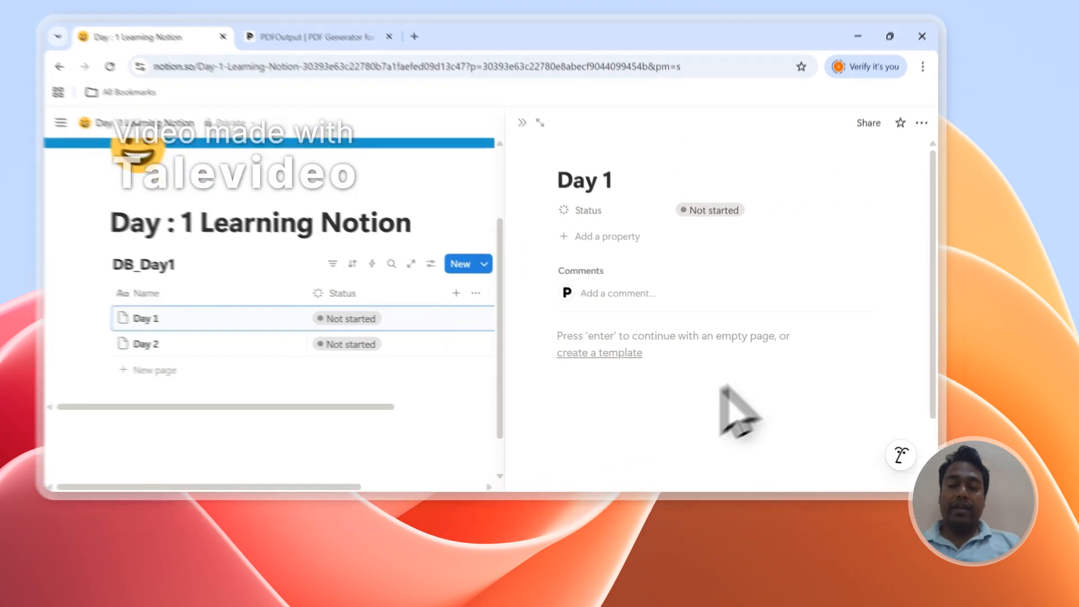
pyautogui.press('Return')
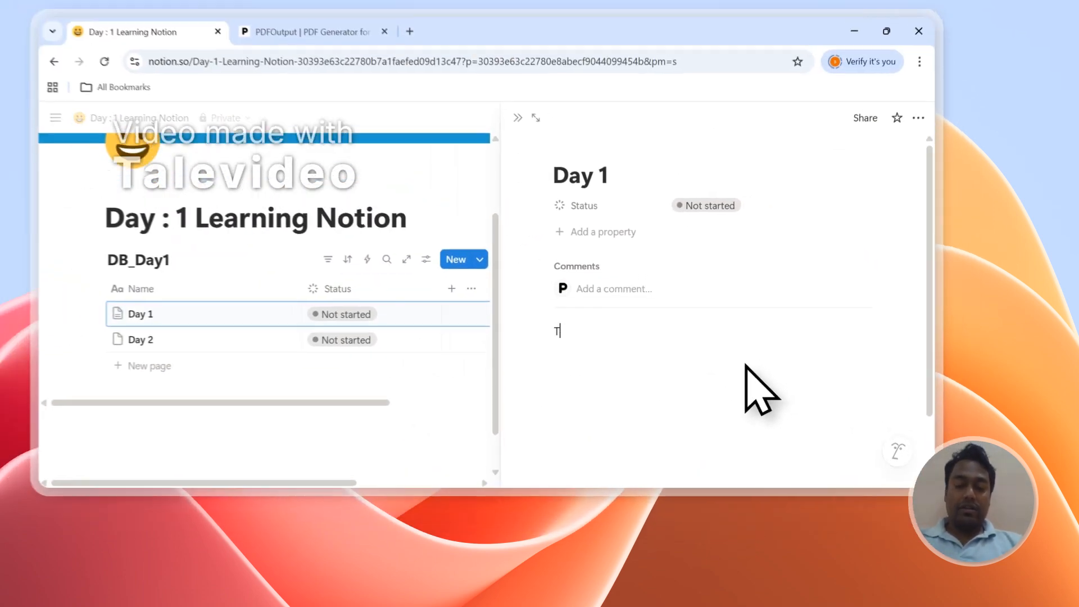
pyautogui.write('This is the if')
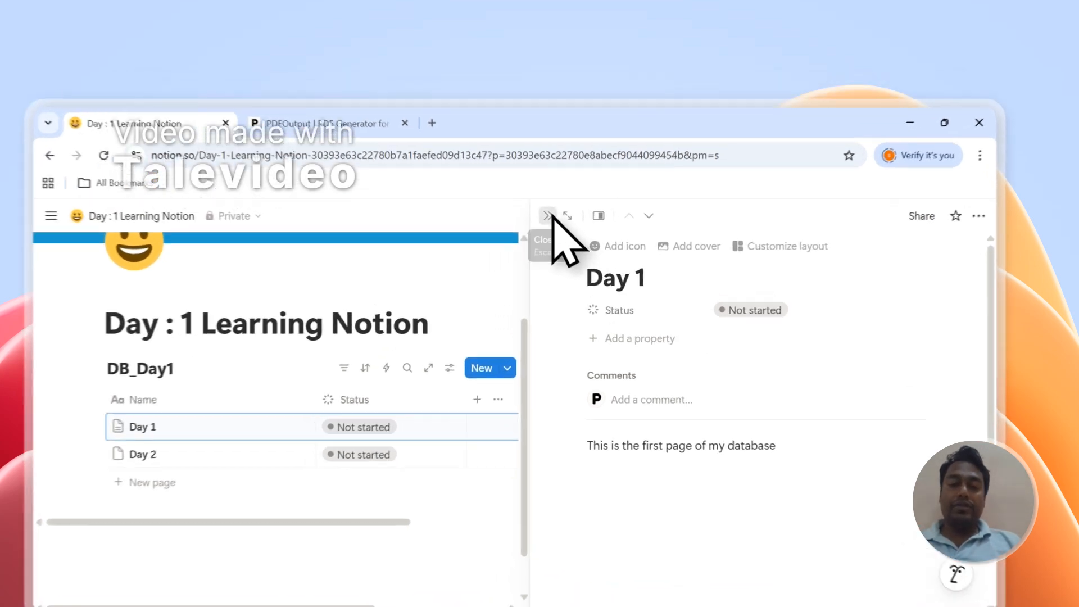
pyautogui.click(569, 177)
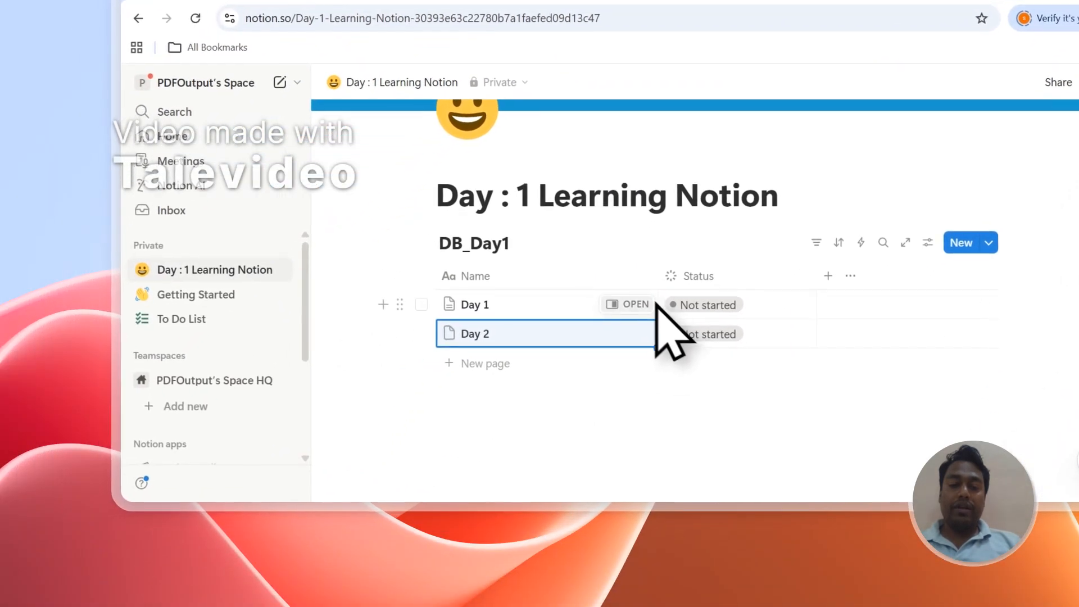
# - Reopen the Day 1 entry, look up the database blocks that can be inserted below its text, discard the lookup and close the entry
pyautogui.click(649, 304)
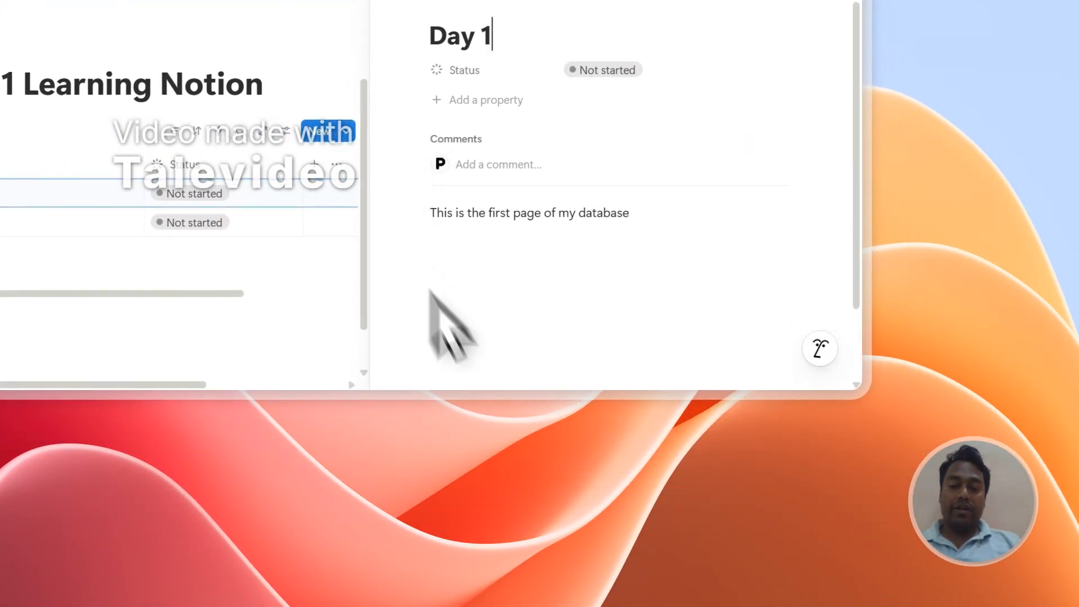
pyautogui.click(590, 273)
pyautogui.scroll(-2, 595, 264)
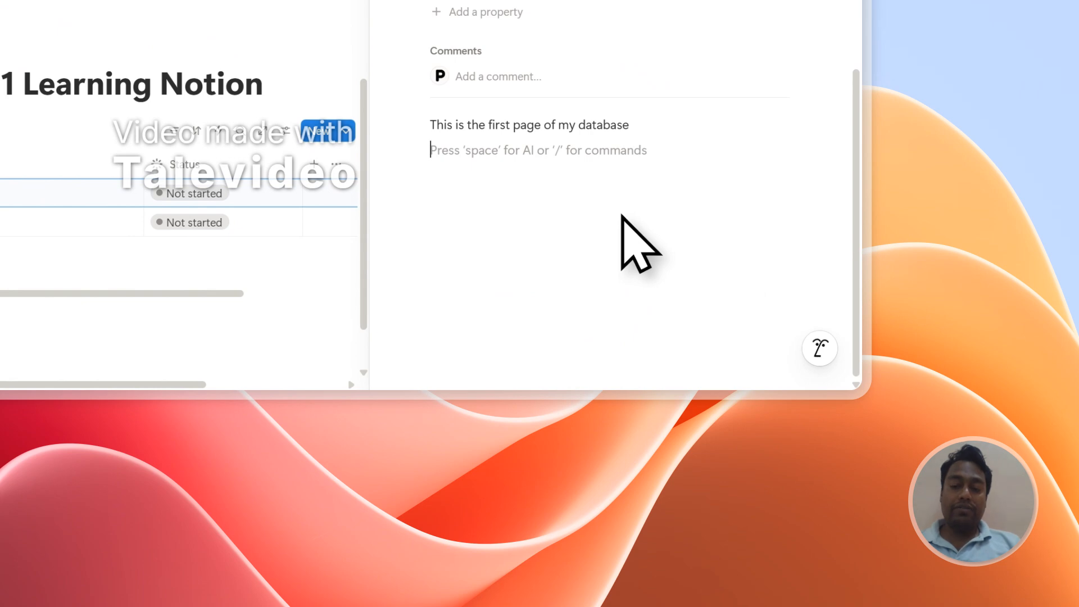
pyautogui.write('/data')
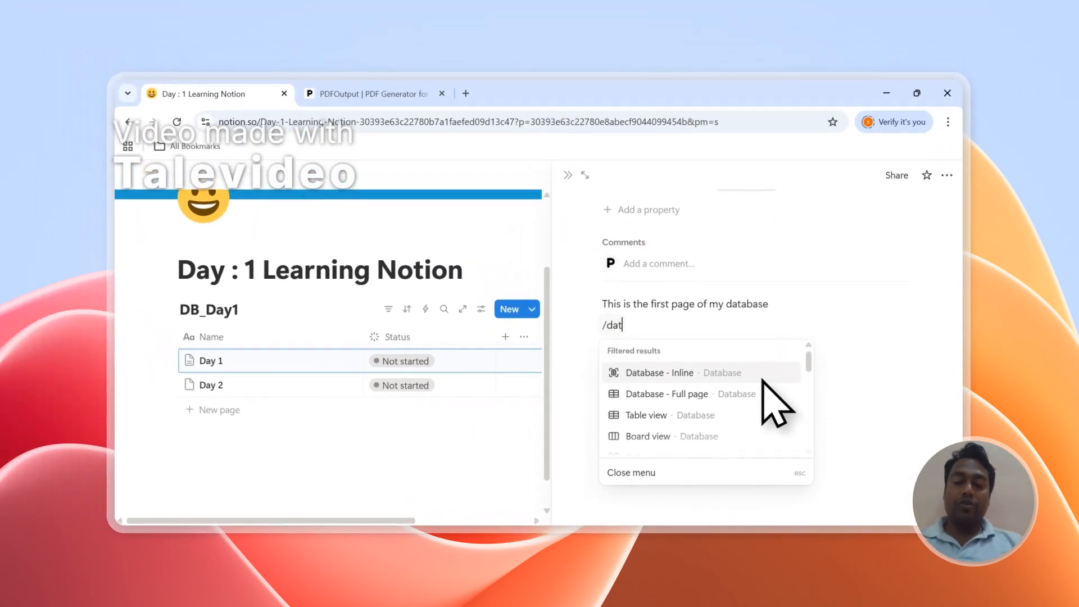
pyautogui.press('BackSpace')
pyautogui.press('BackSpace')
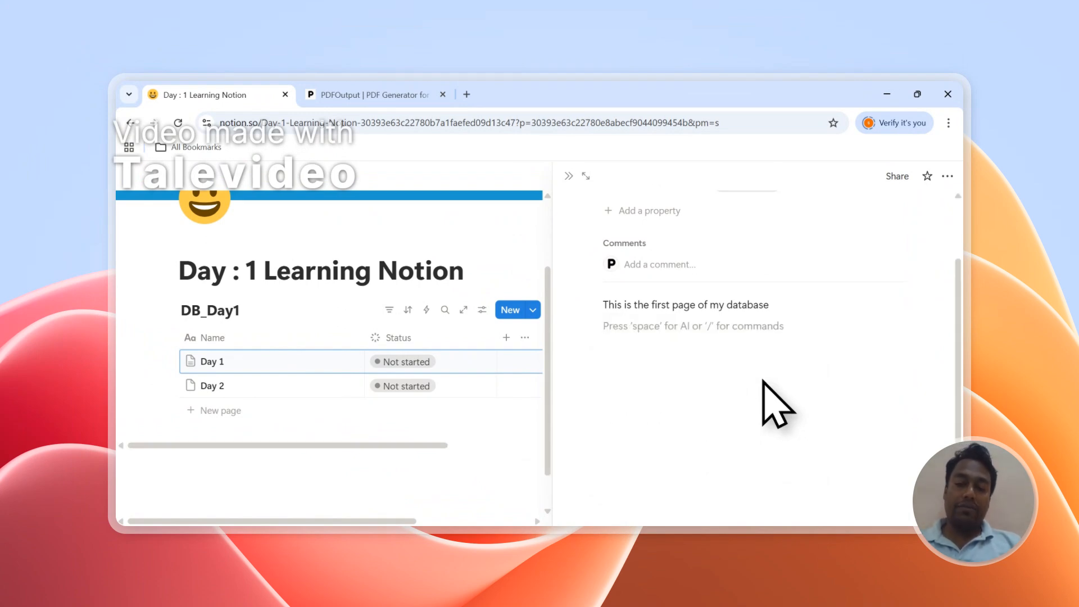
pyautogui.scroll(2, 763, 380)
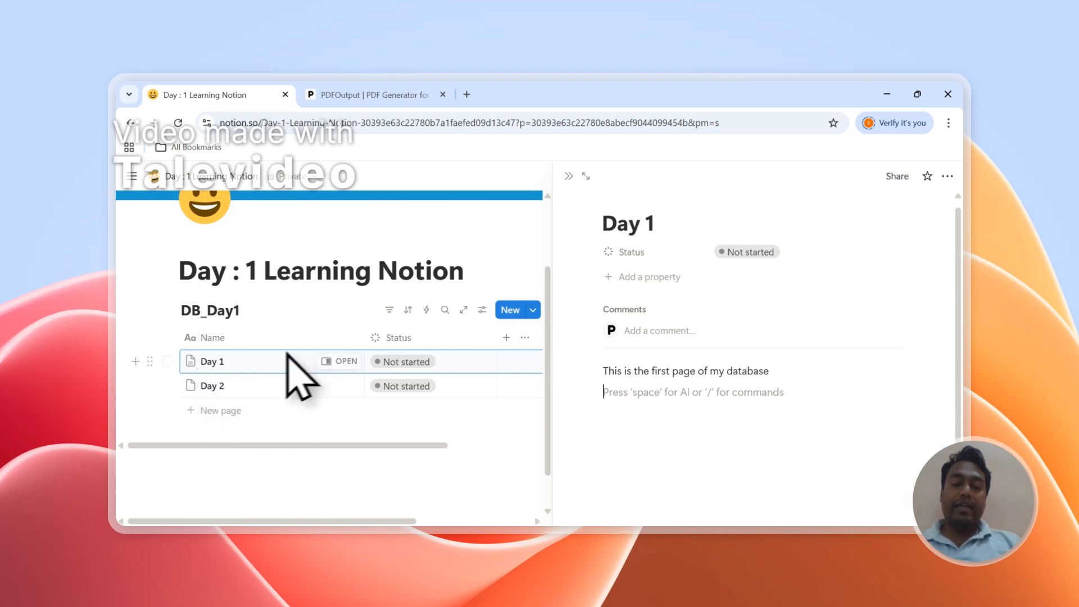
pyautogui.scroll(-2, 706, 333)
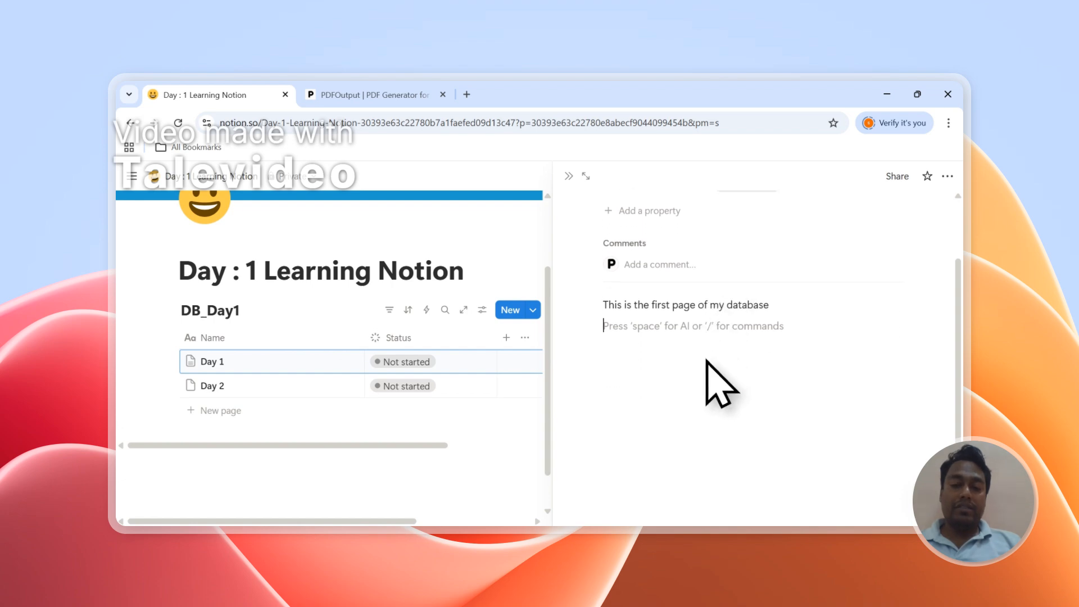
pyautogui.scroll(2, 707, 360)
pyautogui.click(568, 176)
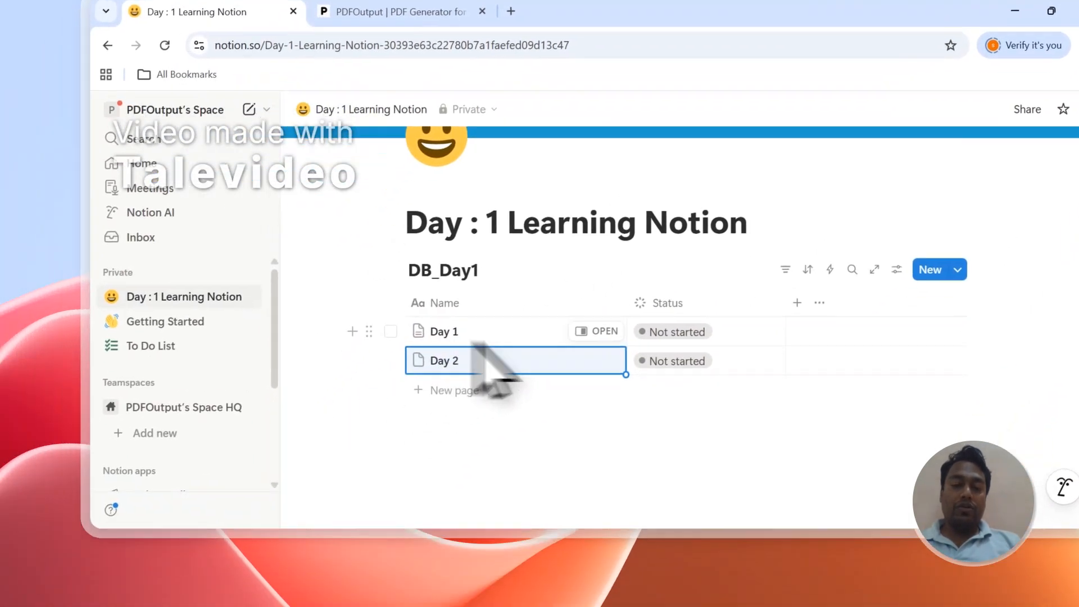
# - Open the Day 2 entry in side peek, write "Content added into this page as well" in its body, and close it
pyautogui.click(598, 360)
pyautogui.click(899, 419)
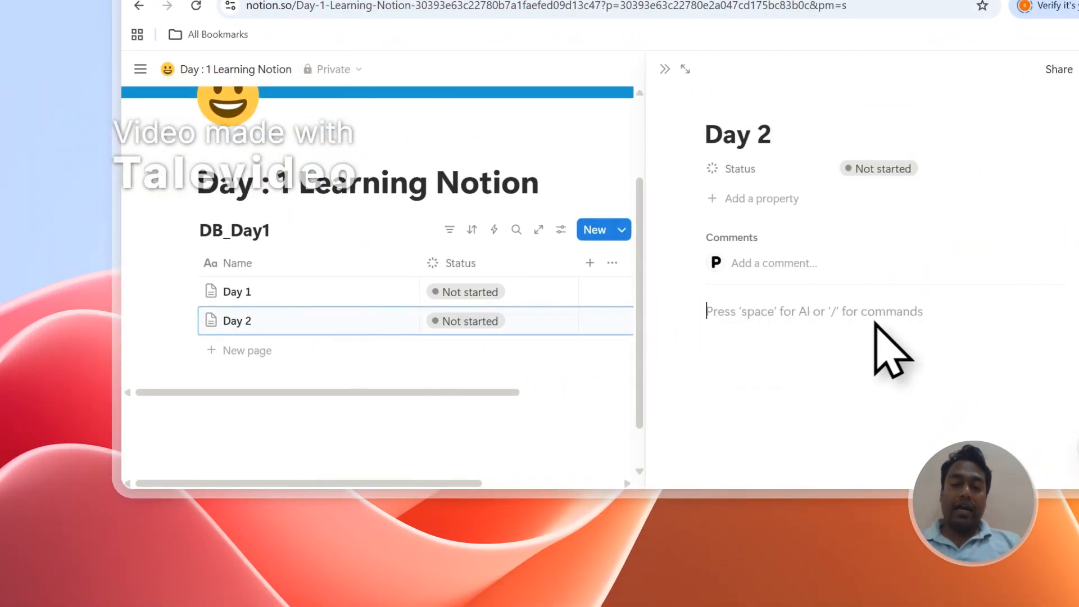
pyautogui.write('Content')
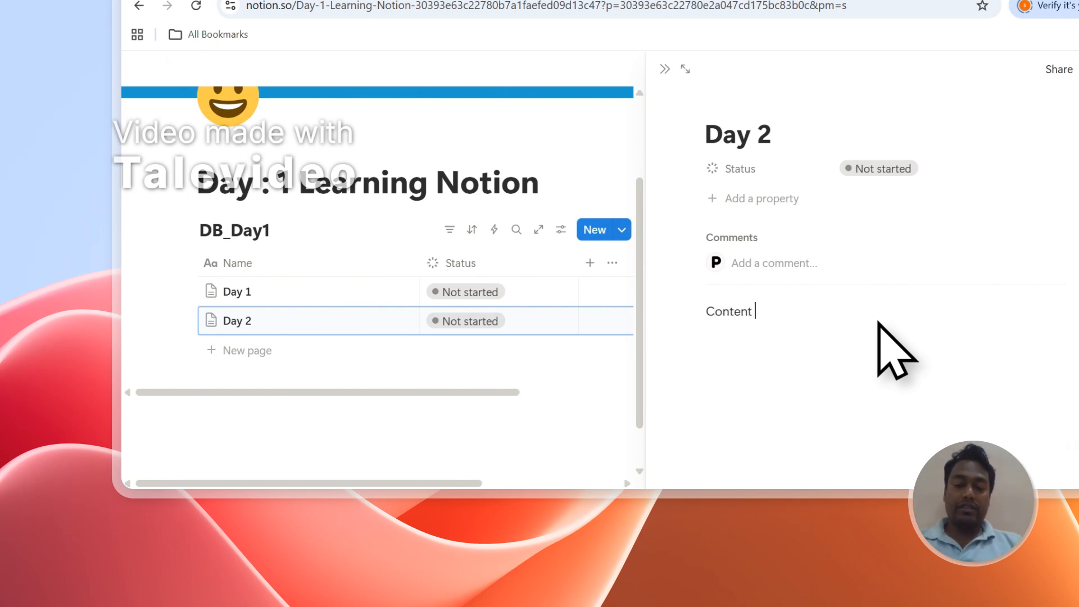
pyautogui.write(' added into this page as well')
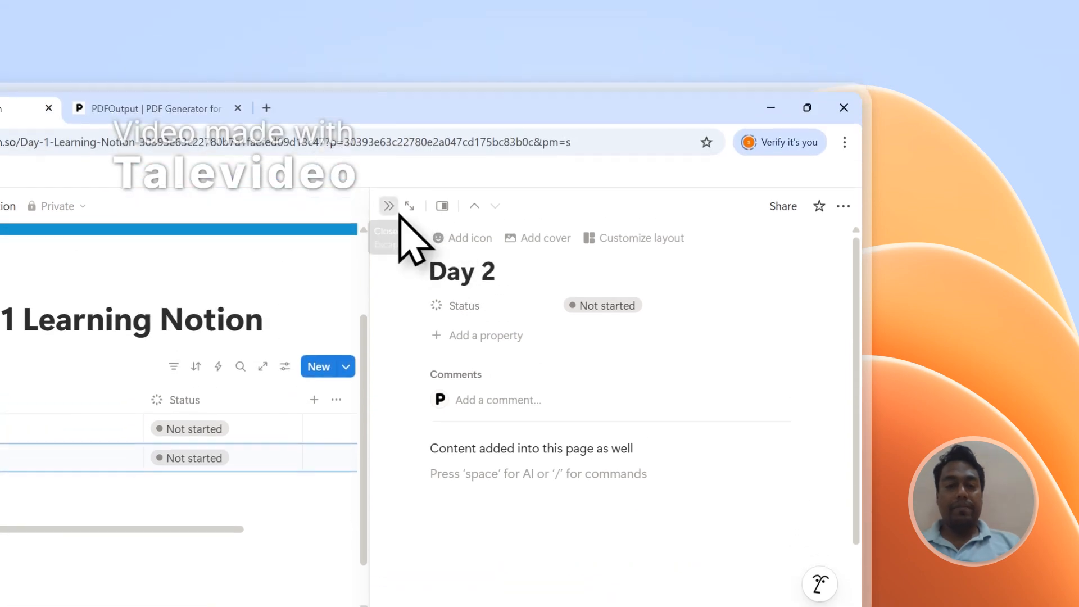
pyautogui.click(388, 208)
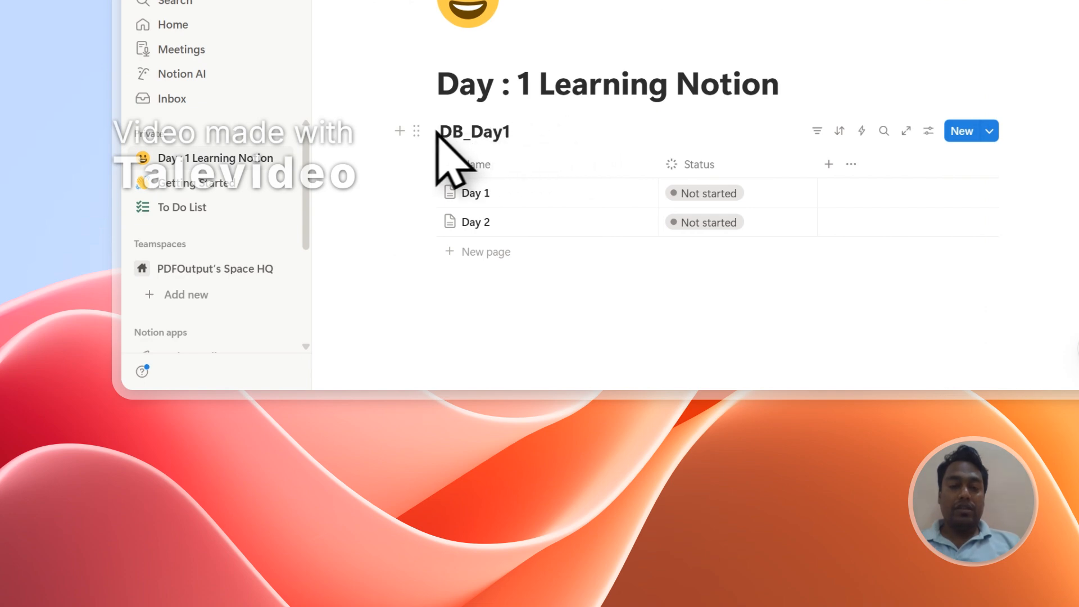
# - Look over the block actions of the DB_Day1 database and delete it together with all its pages
pyautogui.click(417, 131)
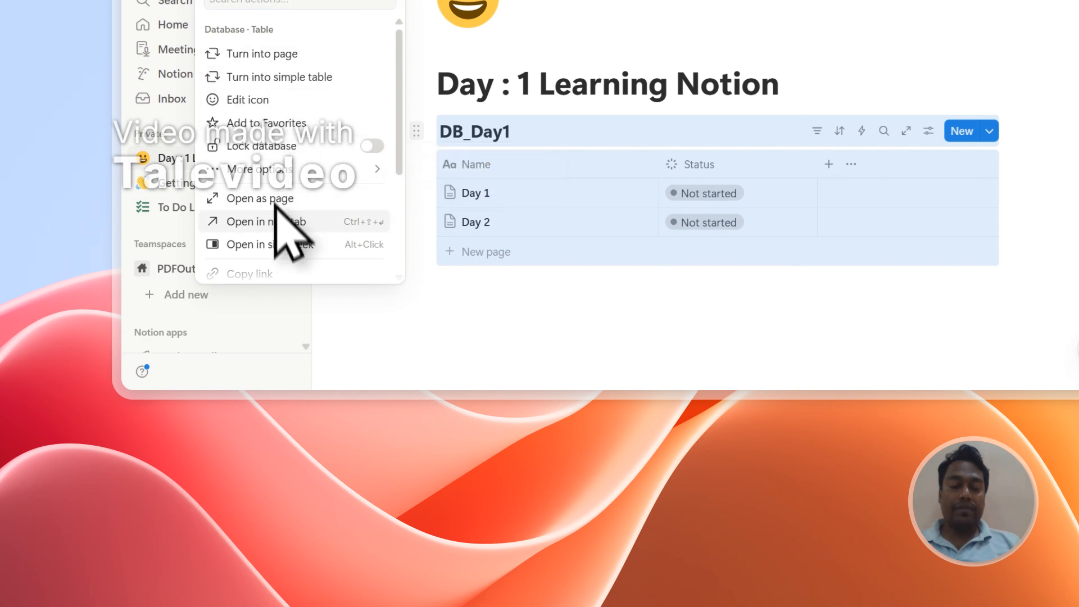
pyautogui.click(454, 306)
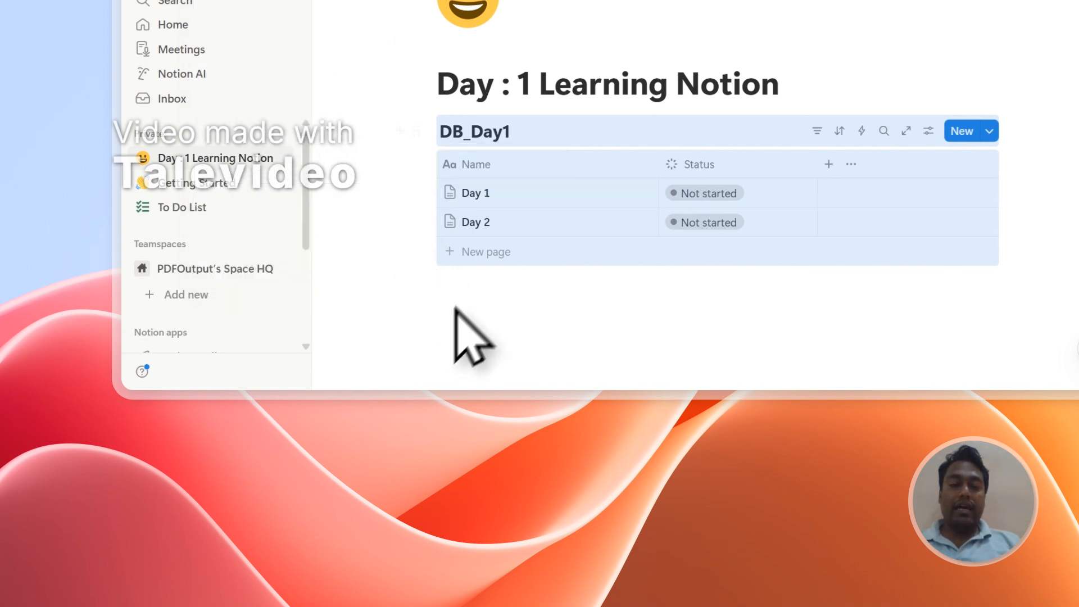
pyautogui.click(421, 134)
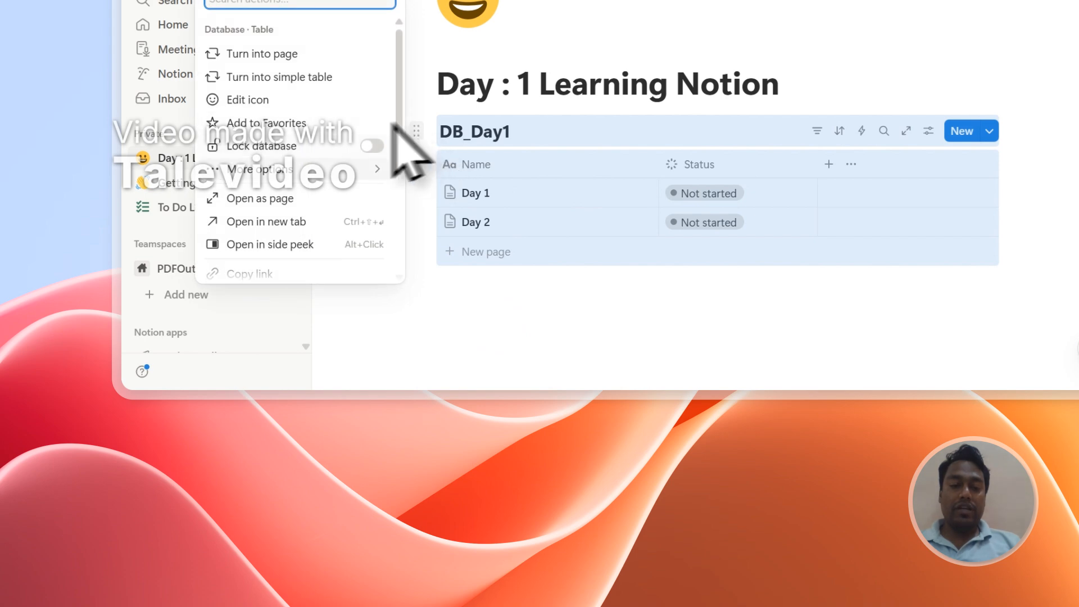
pyautogui.scroll(-3, 320, 217)
pyautogui.click(286, 193)
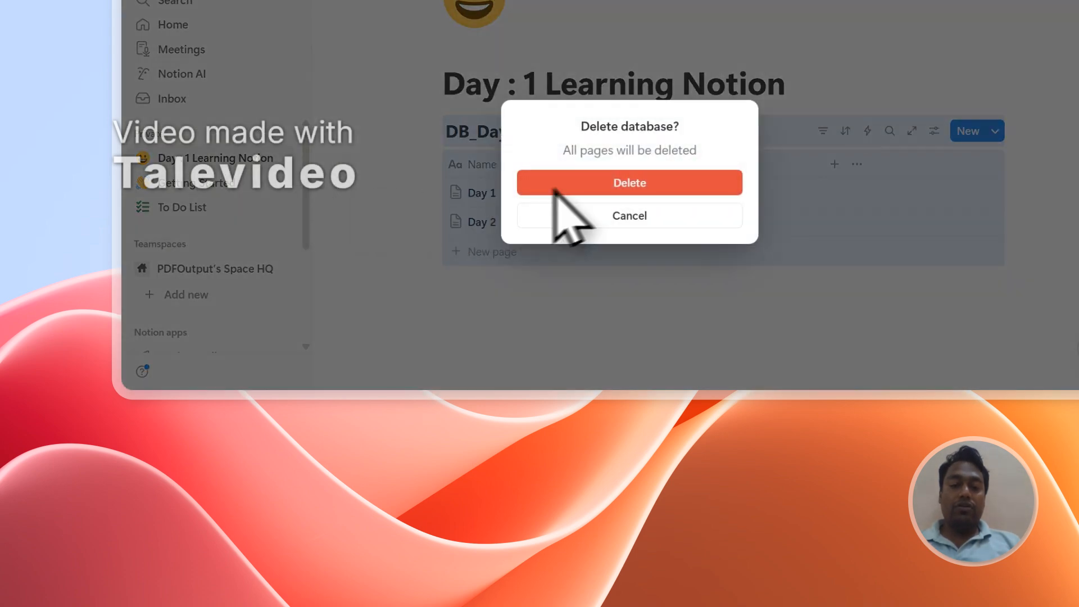
pyautogui.click(558, 192)
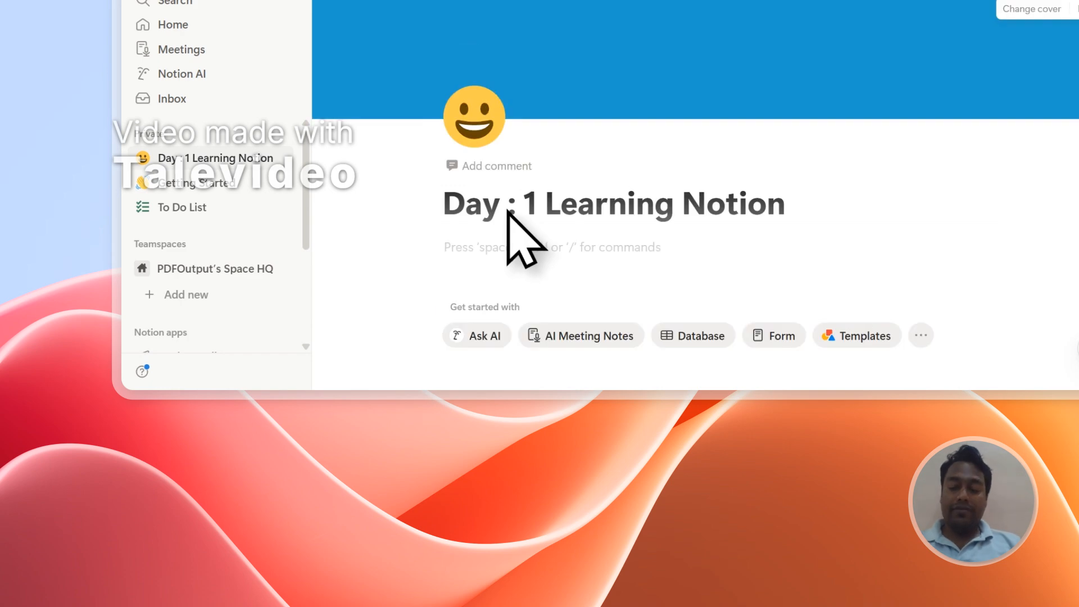
# - Insert a full-page database into the Day : 1 Learning Notion page and return to that page
pyautogui.write('/')
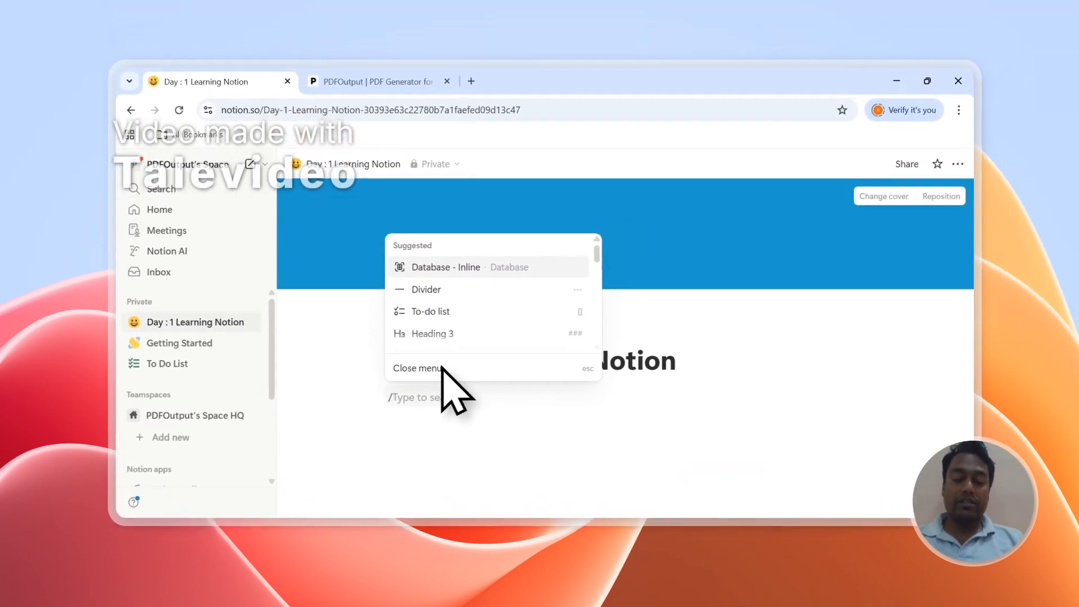
pyautogui.write('database')
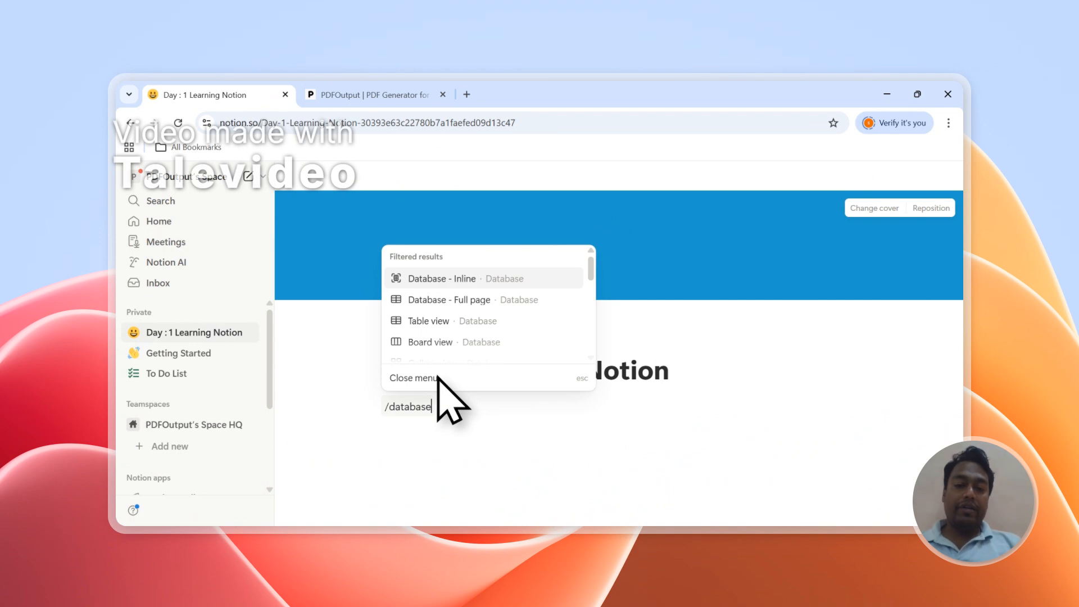
pyautogui.click(477, 301)
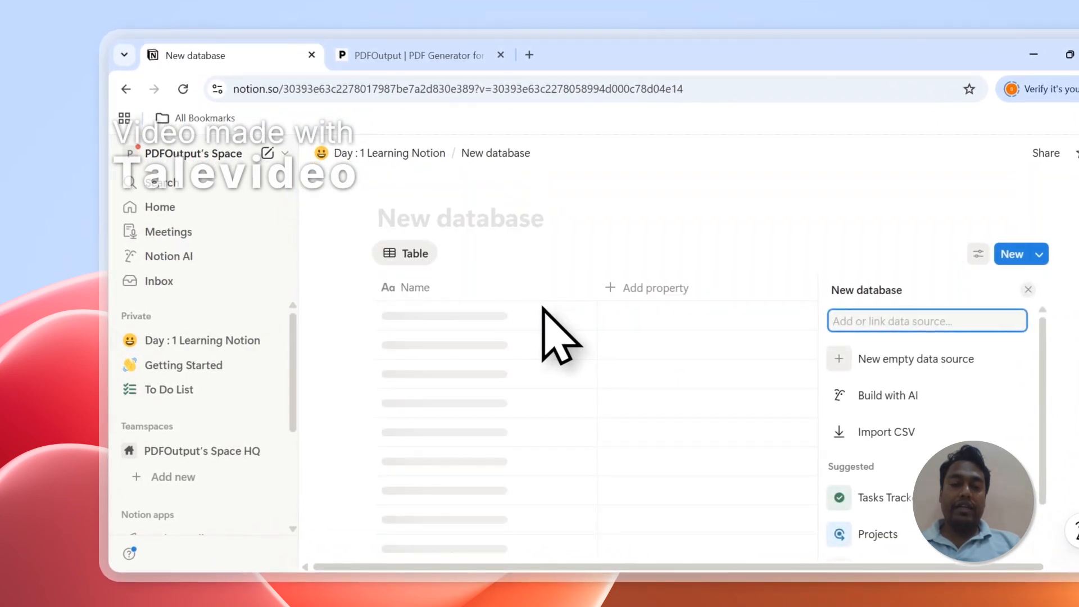
pyautogui.click(492, 228)
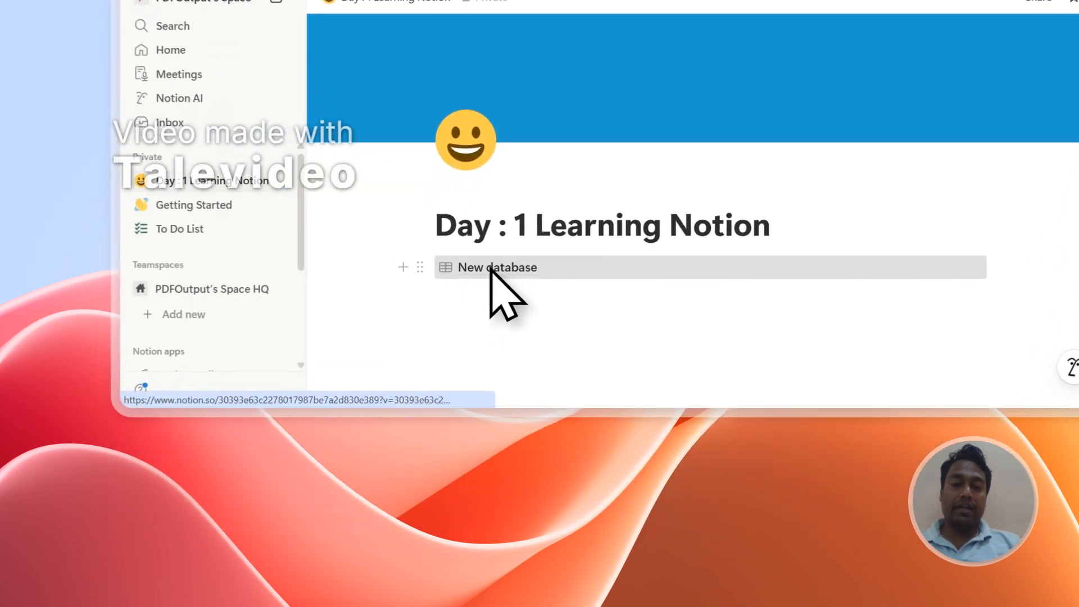
# - Open the new full-page database and title it "Database"
pyautogui.click(490, 268)
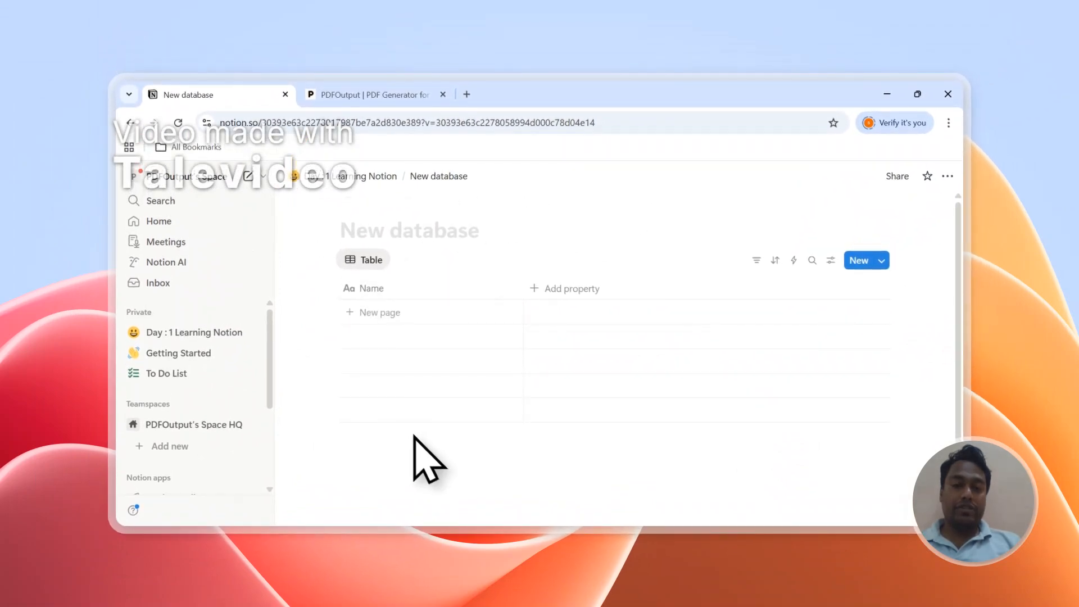
pyautogui.click(406, 236)
pyautogui.write('Database')
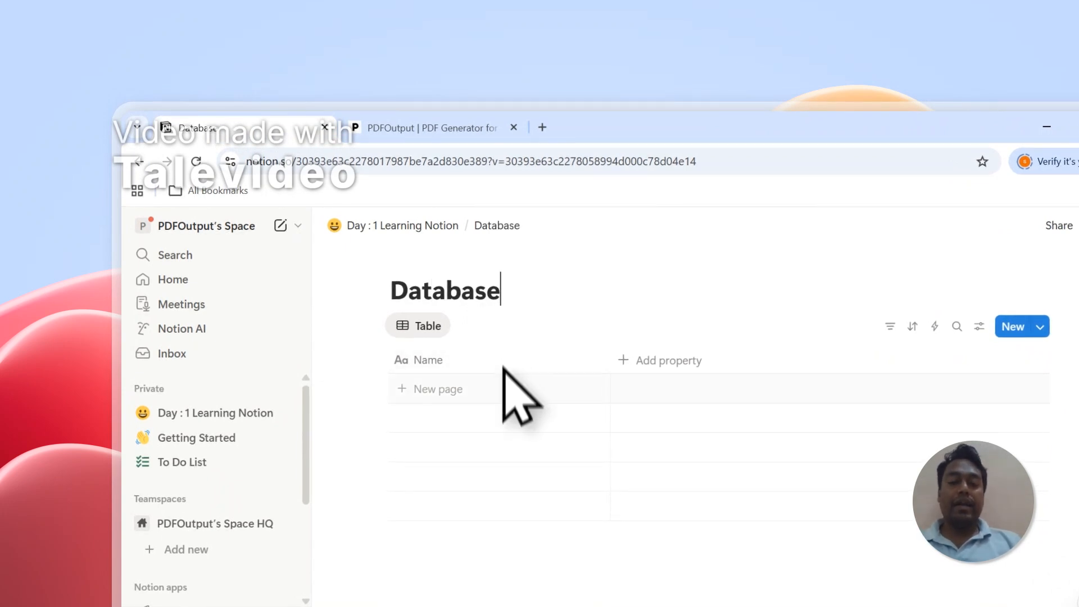
# - Add two blank pages to the database table and return to the Day : 1 Learning Notion page
pyautogui.click(495, 389)
pyautogui.click(452, 429)
pyautogui.click(447, 428)
pyautogui.click(443, 460)
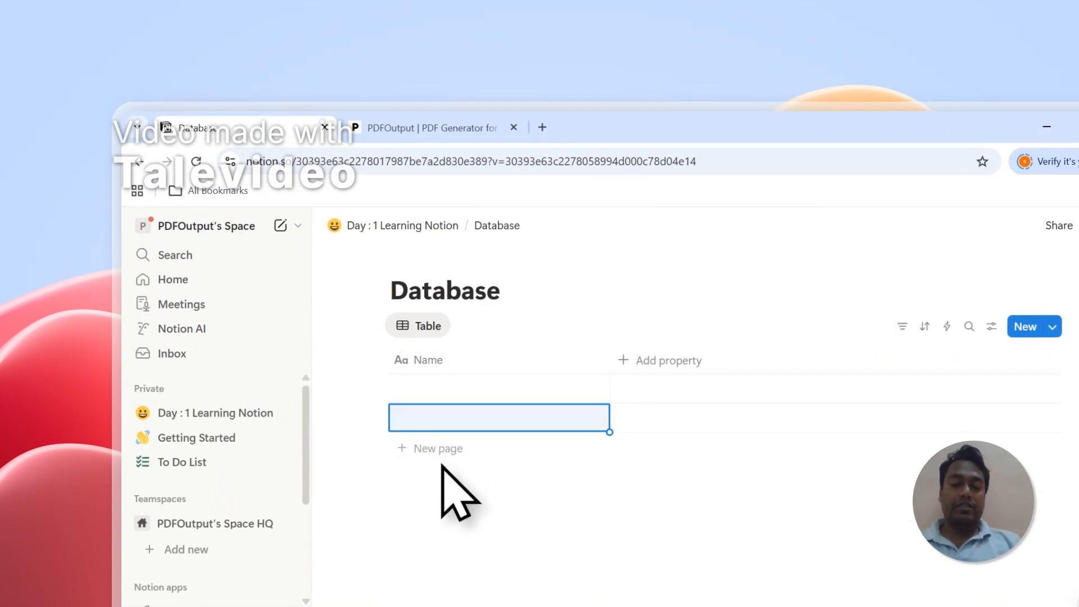
pyautogui.click(435, 227)
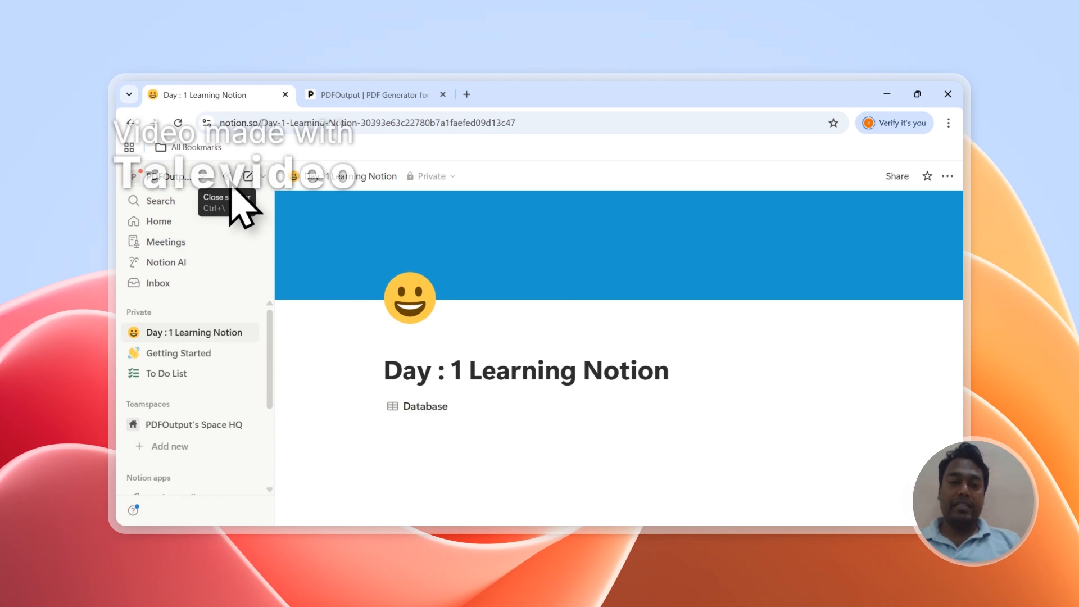
# - Turn on full width for the Day : 1 Learning Notion page, keeping the sidebar hidden only during the change
pyautogui.click(229, 181)
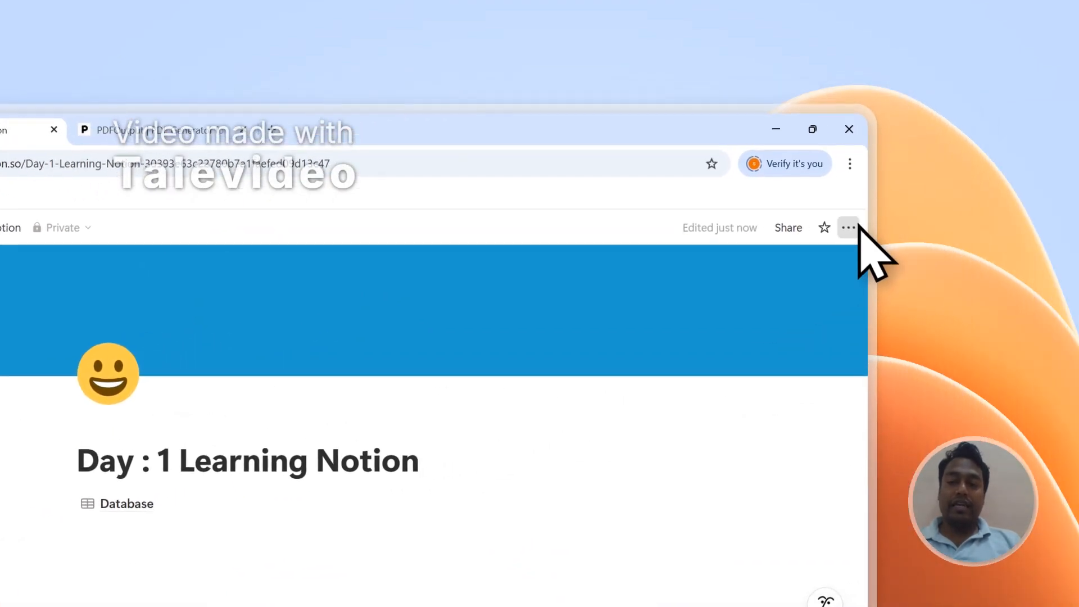
pyautogui.click(848, 230)
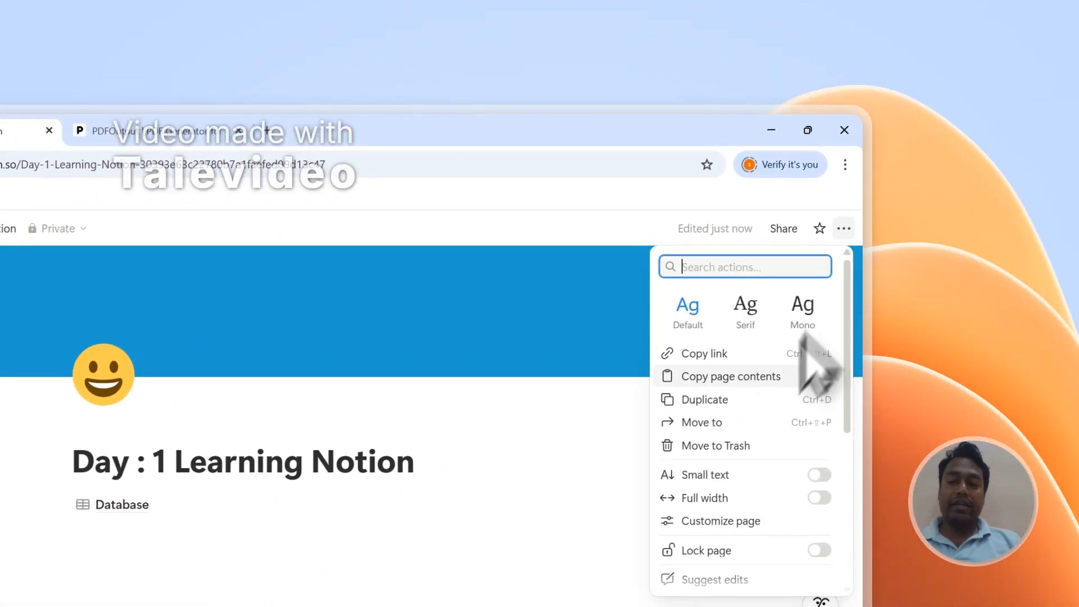
pyautogui.click(729, 499)
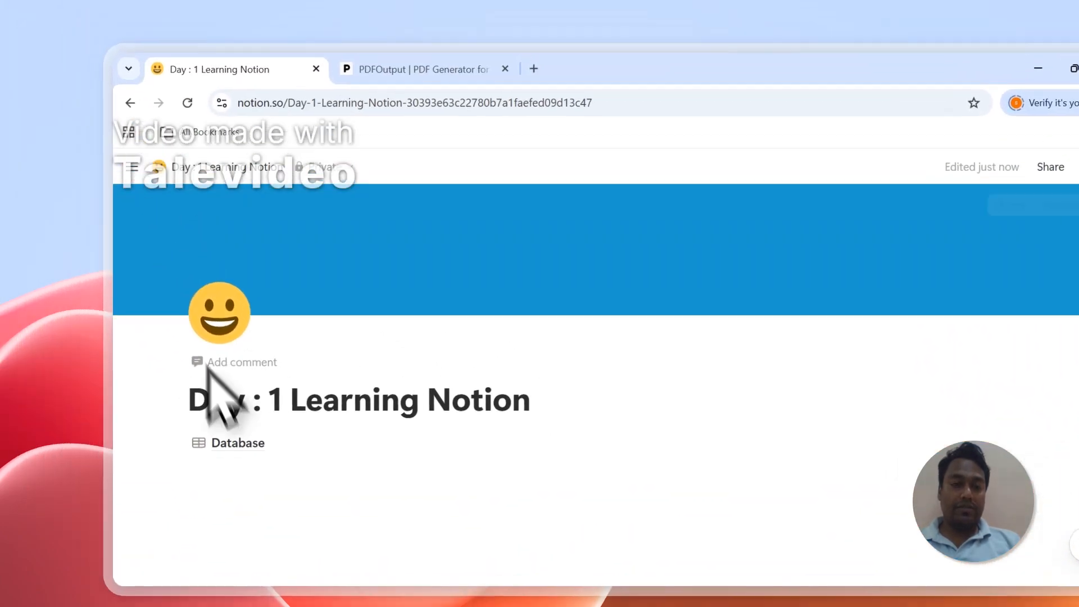
pyautogui.click(135, 177)
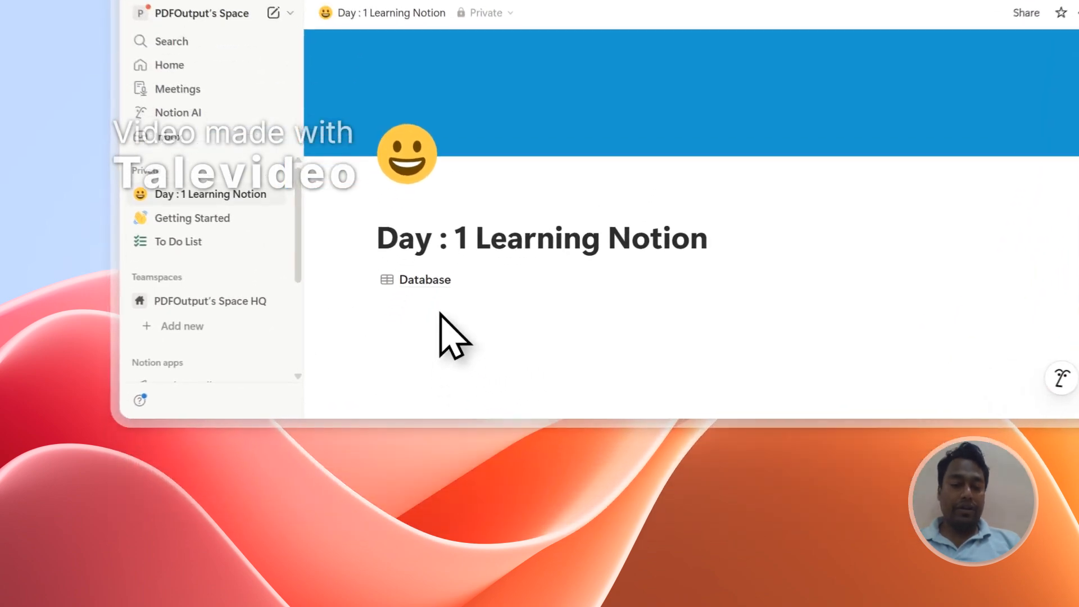
# - Examine the block types that can be inserted below the Database link, from basic and media blocks to database views and columns, and discard the lookup
pyautogui.click(390, 432)
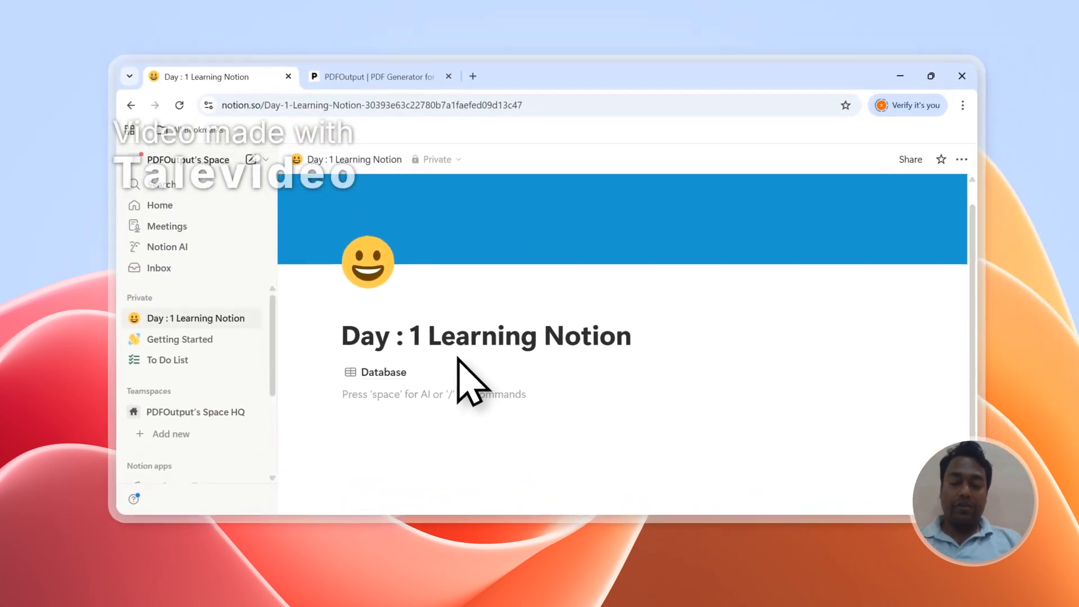
pyautogui.write('/')
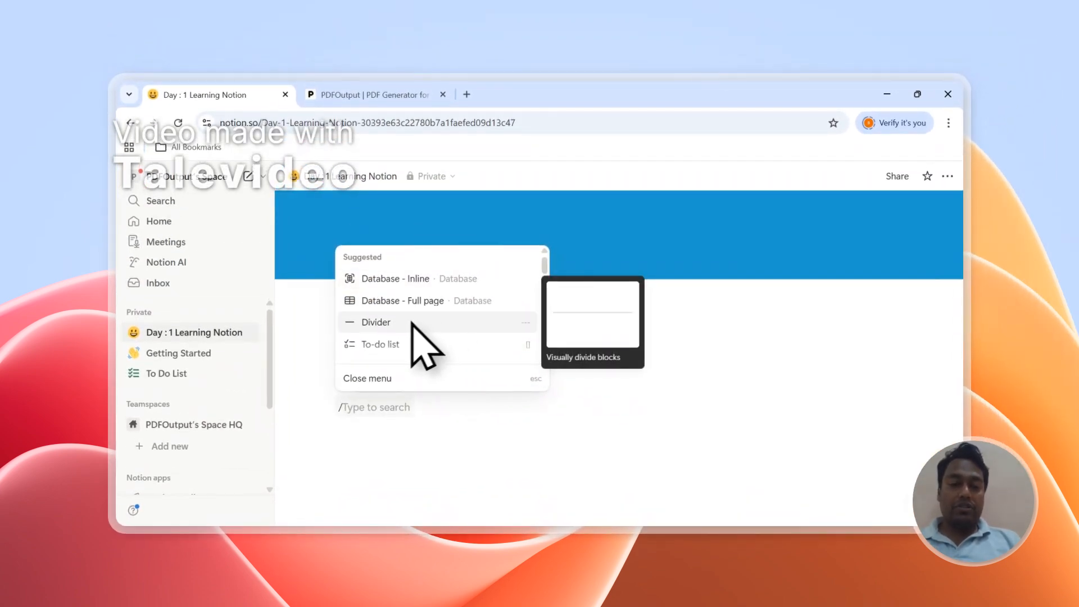
pyautogui.scroll(-1, 412, 322)
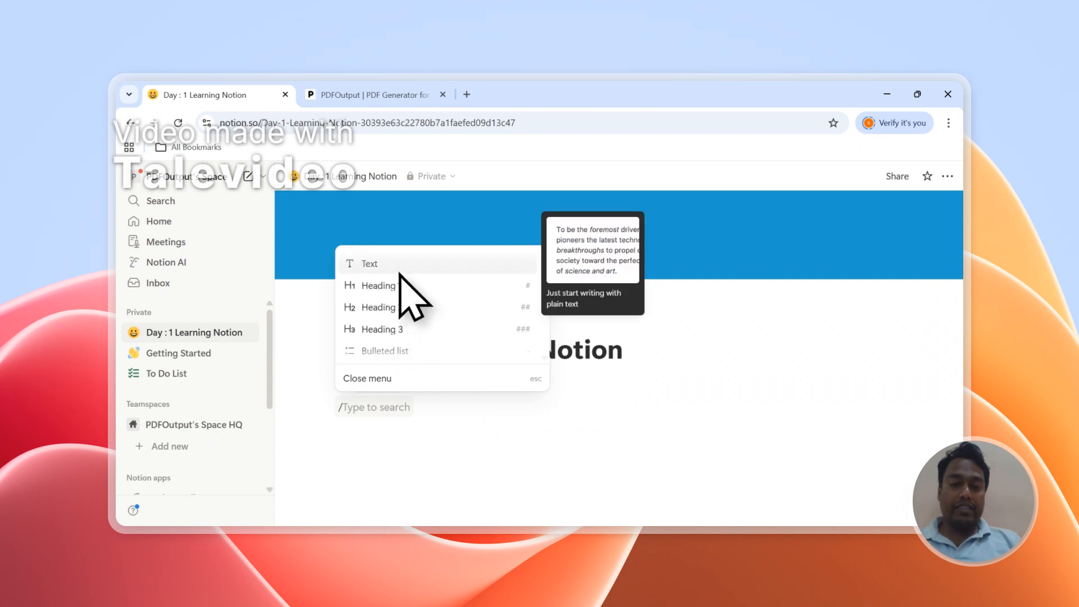
pyautogui.scroll(-4, 402, 315)
pyautogui.scroll(-1, 401, 309)
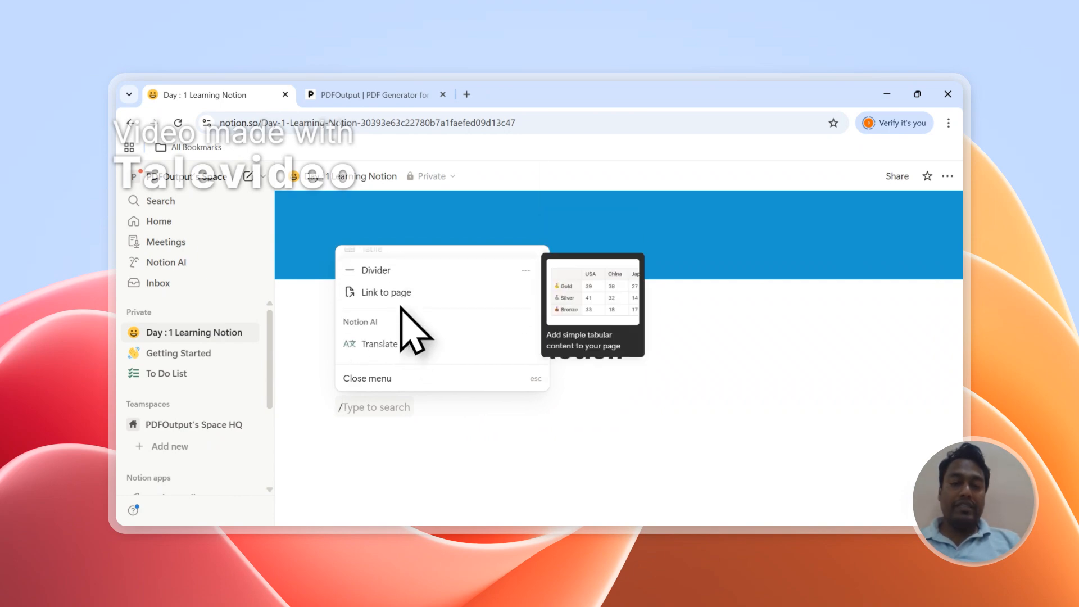
pyautogui.scroll(1, 400, 310)
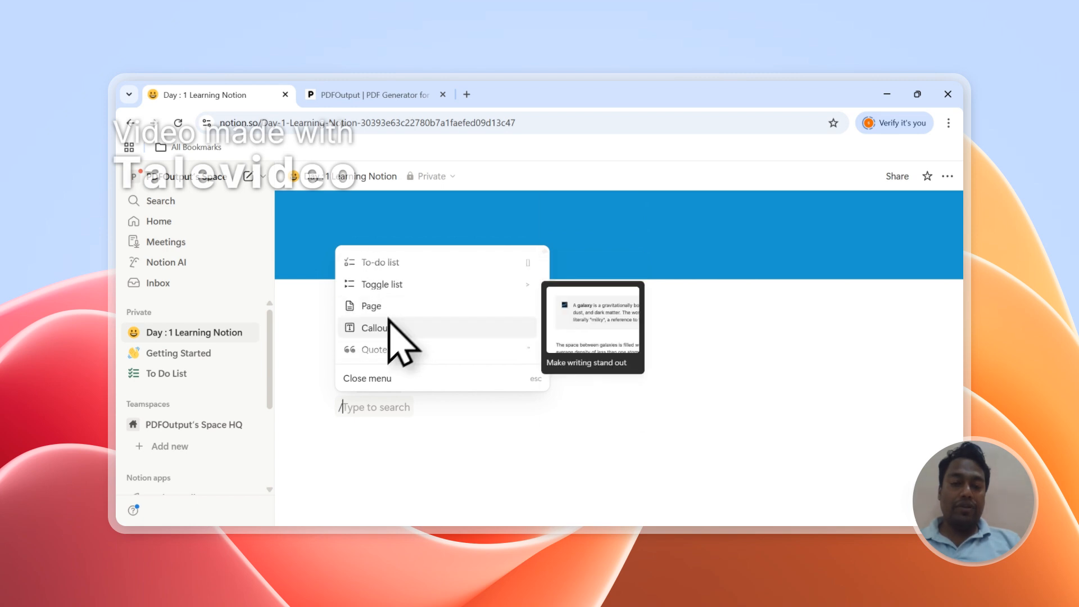
pyautogui.scroll(-3, 387, 327)
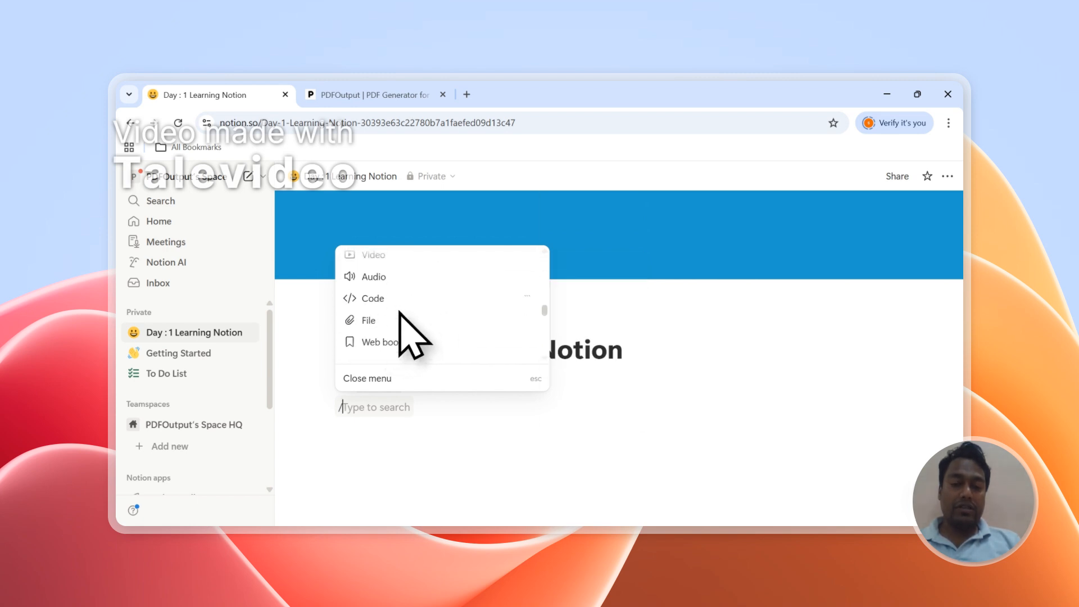
pyautogui.scroll(1, 404, 314)
pyautogui.scroll(-1, 450, 334)
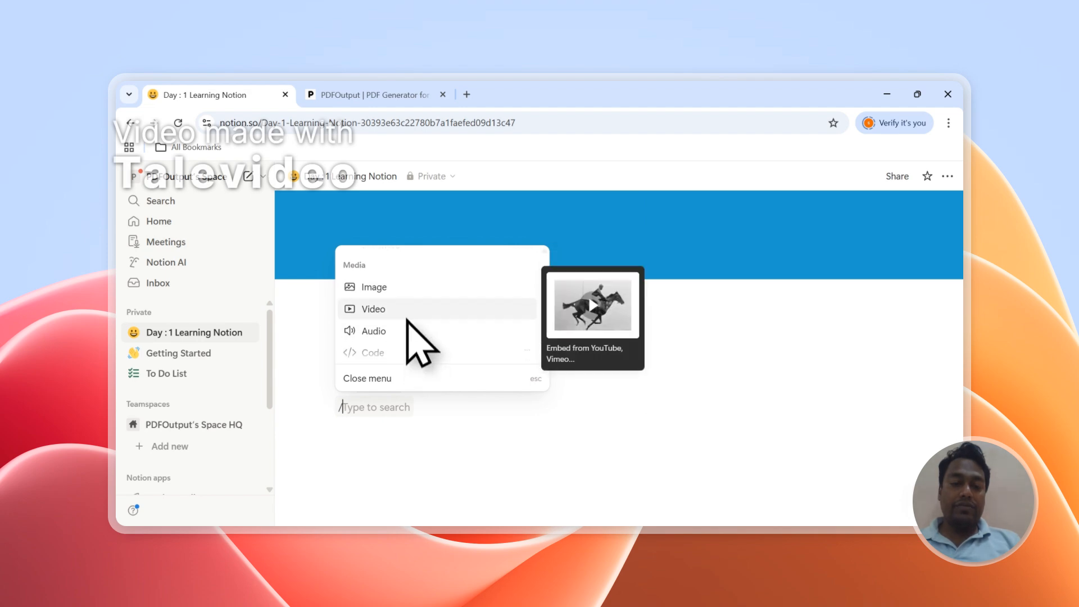
pyautogui.scroll(-6, 413, 320)
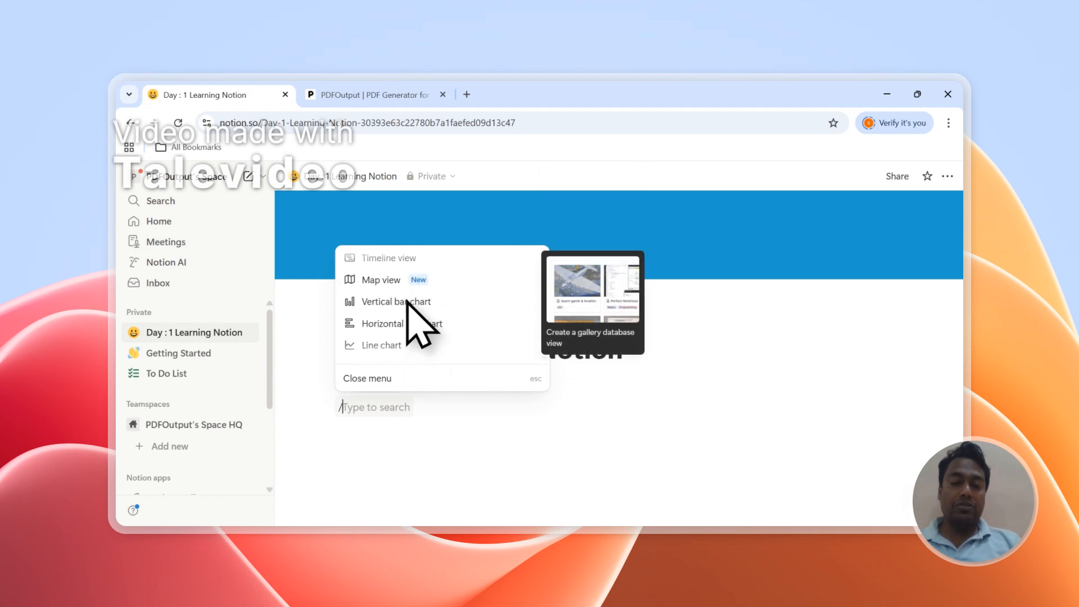
pyautogui.scroll(-4, 402, 311)
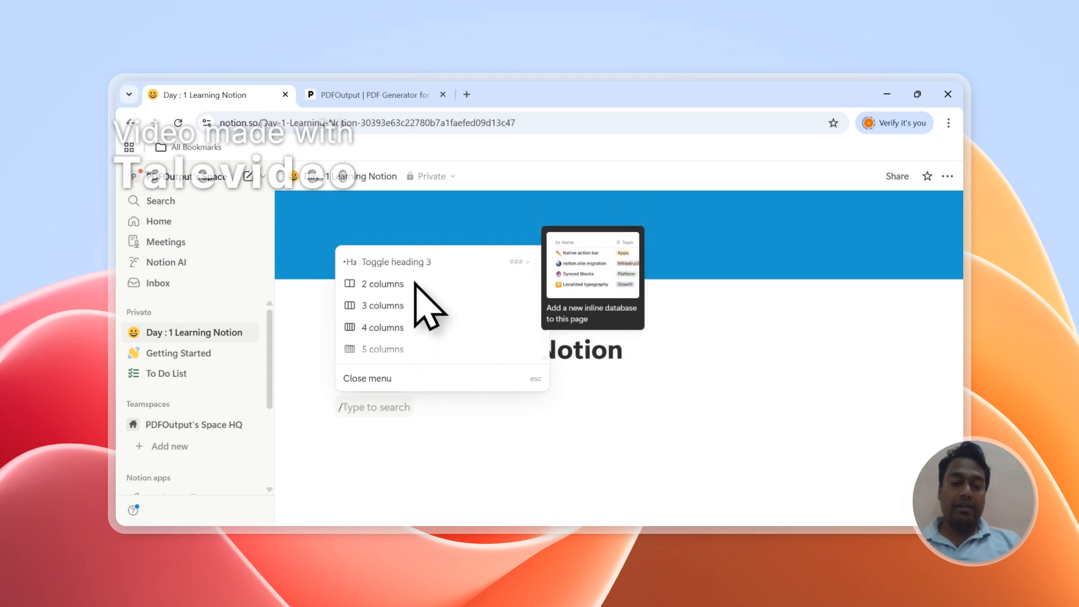
pyautogui.scroll(-4, 416, 281)
pyautogui.scroll(3, 424, 337)
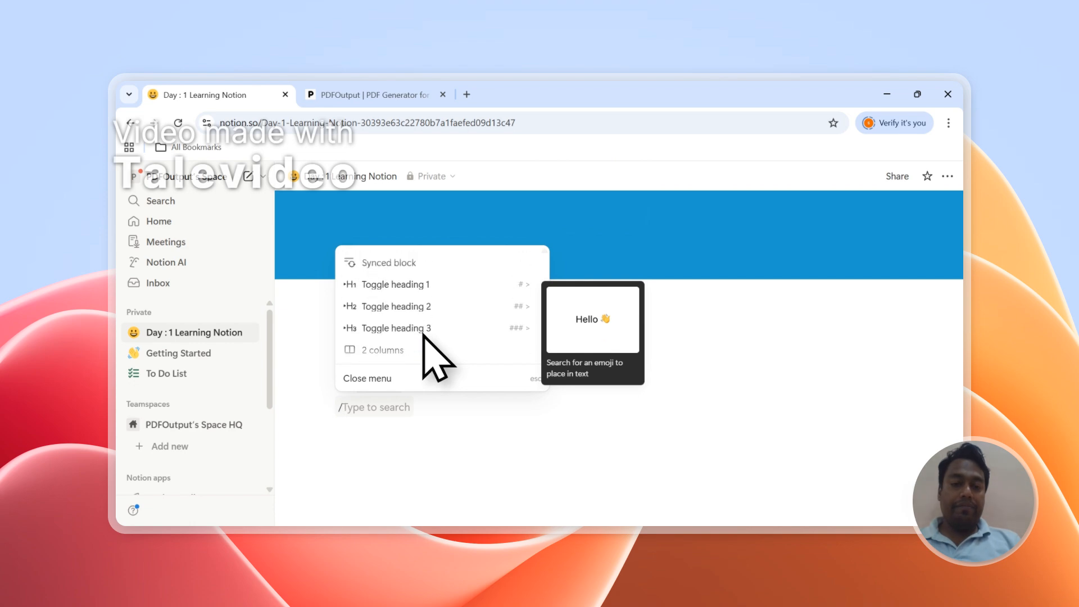
pyautogui.scroll(-2, 424, 340)
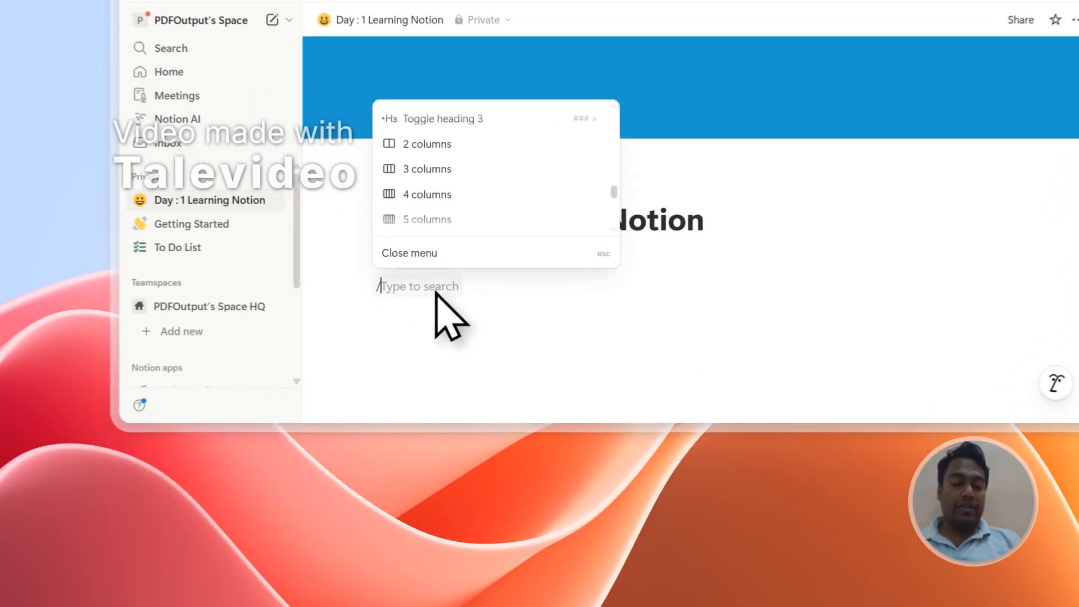
pyautogui.press('Escape')
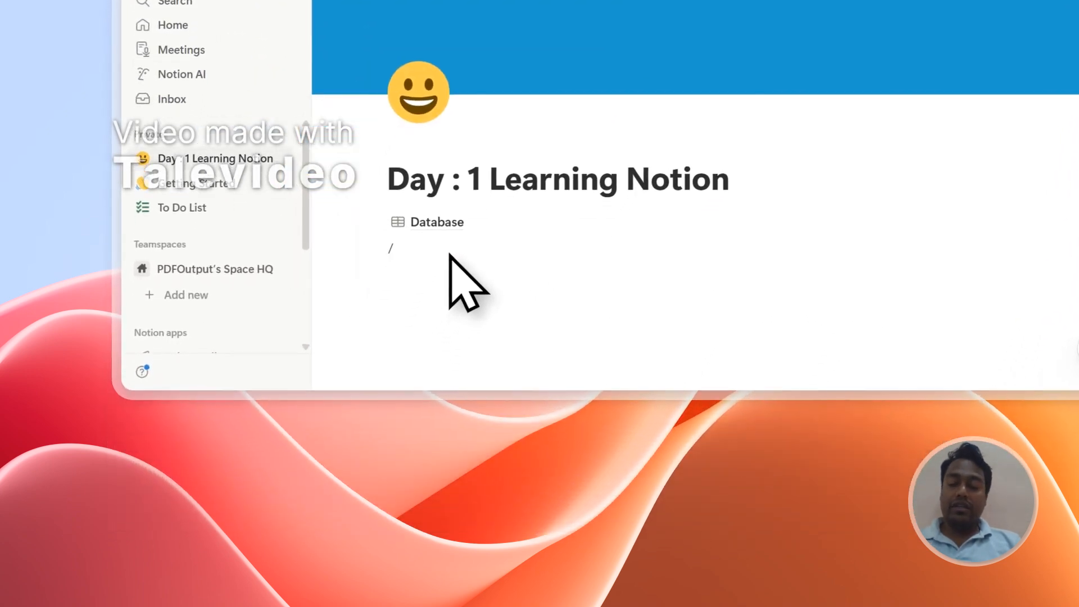
pyautogui.press('BackSpace')
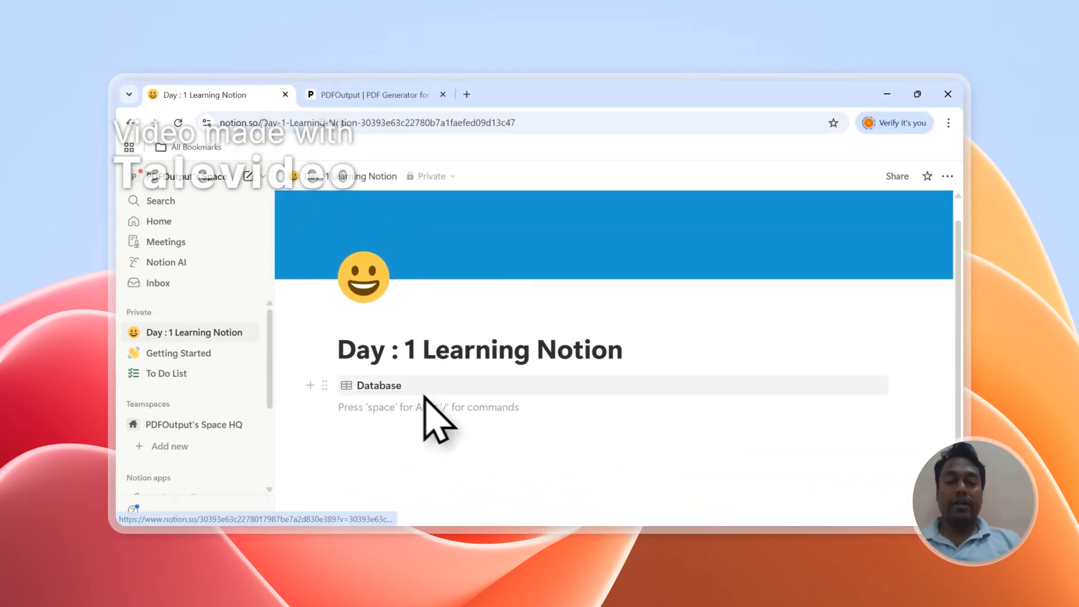
# - Examine the PDFOutput home page on generating PDFs from Google Docs with a Notion database, and return to the Notion page
pyautogui.moveTo(419, 396)
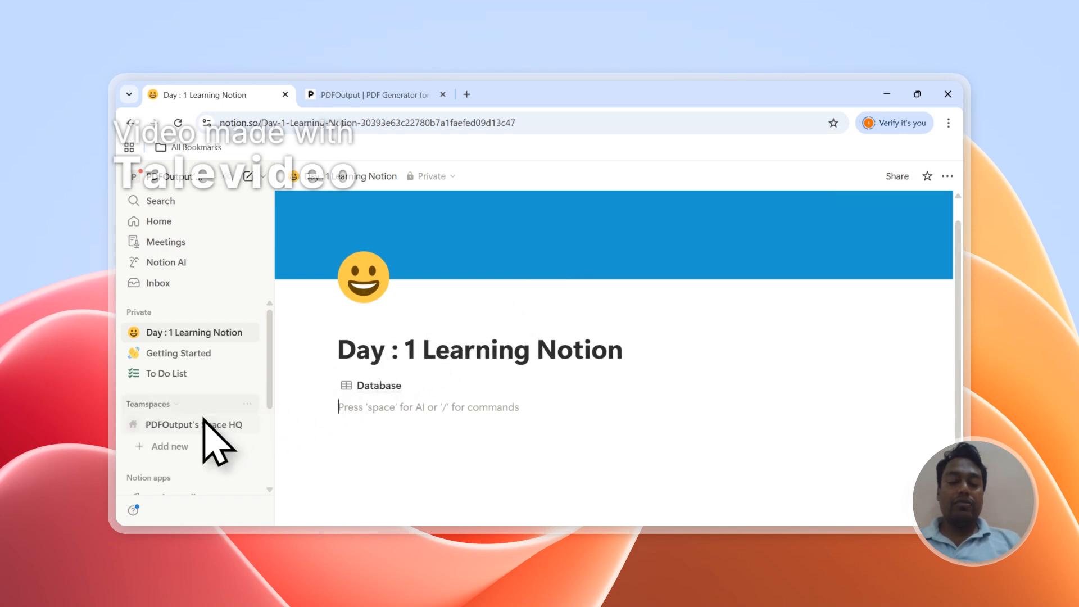
pyautogui.moveTo(412, 388)
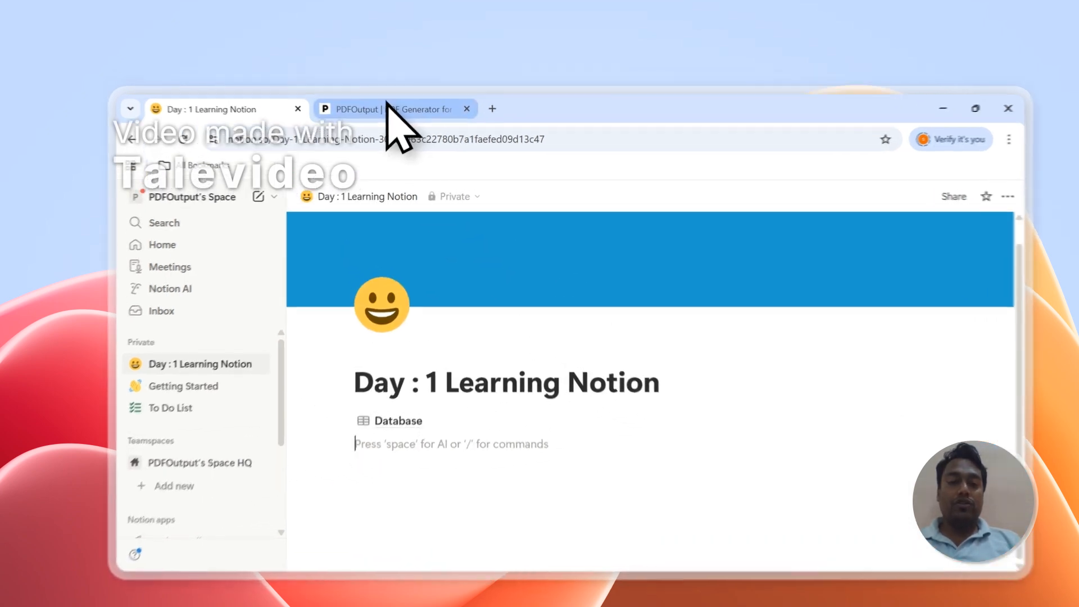
pyautogui.click(388, 109)
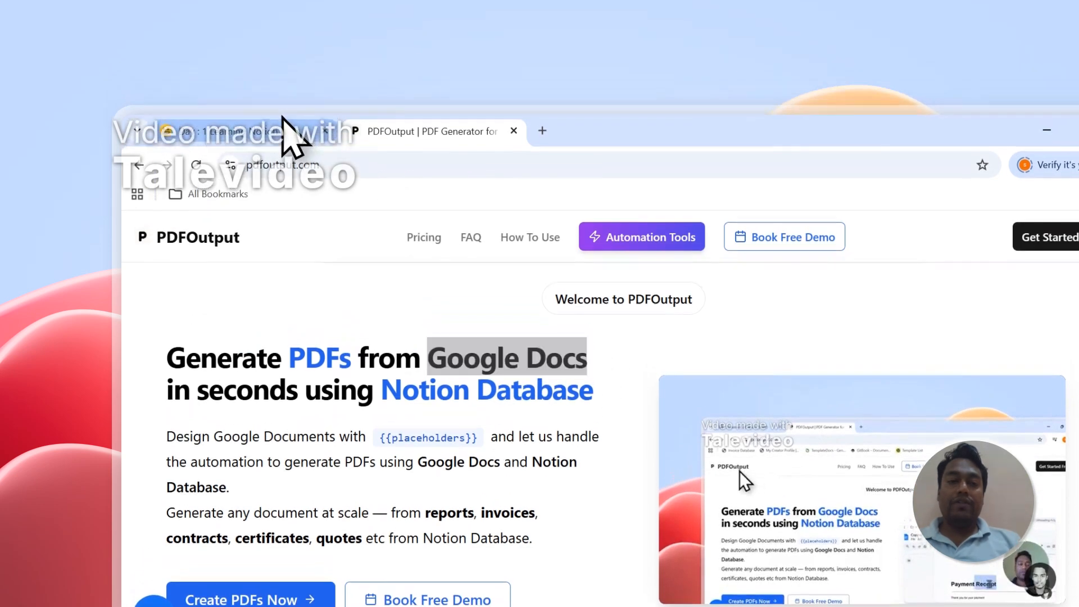
pyautogui.click(281, 87)
# - Open the full-page database and rename it "Invoice"
pyautogui.click(487, 442)
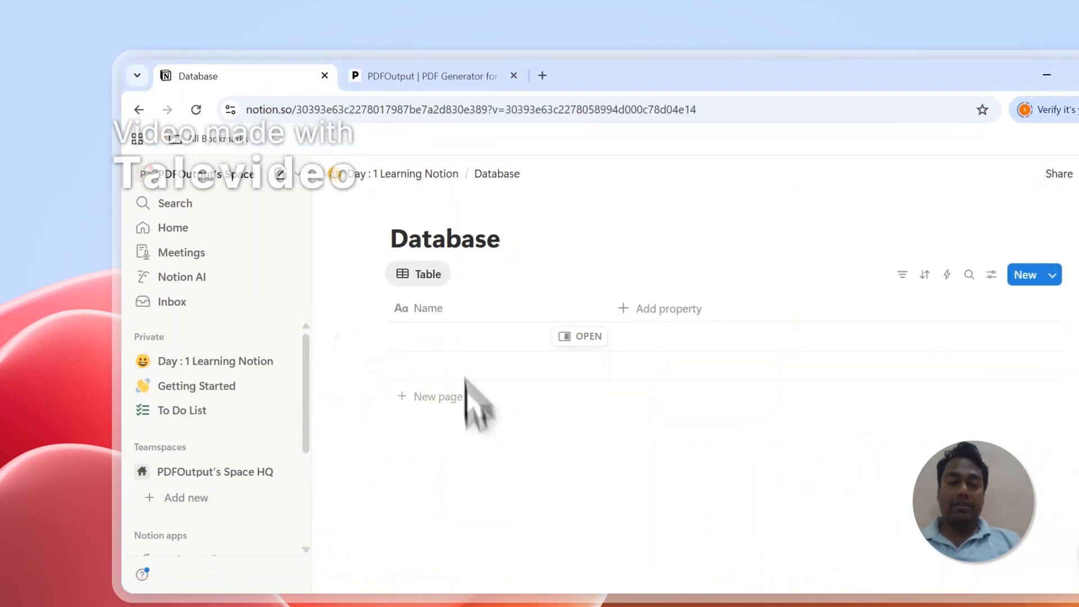
pyautogui.doubleClick(454, 242)
pyautogui.write('Invoice')
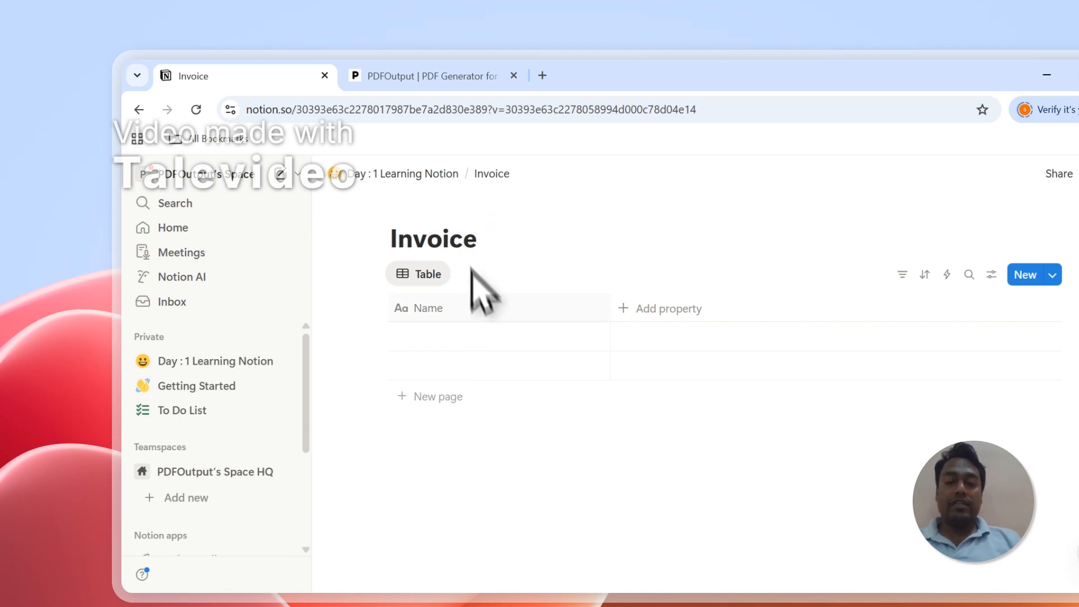
# - Rename the Name property of the Invoice database to "Invoice No"
pyautogui.click(478, 309)
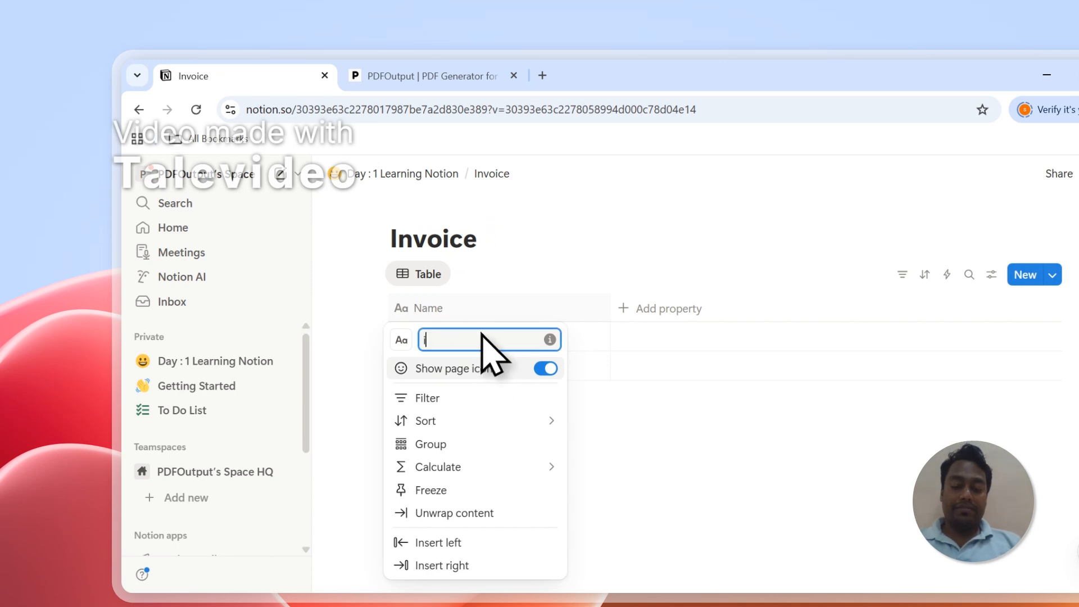
pyautogui.write('invoice')
pyautogui.press('BackSpace')
pyautogui.press('BackSpace')
pyautogui.press('BackSpace')
pyautogui.press('BackSpace')
pyautogui.press('BackSpace')
pyautogui.press('BackSpace')
pyautogui.press('BackSpace')
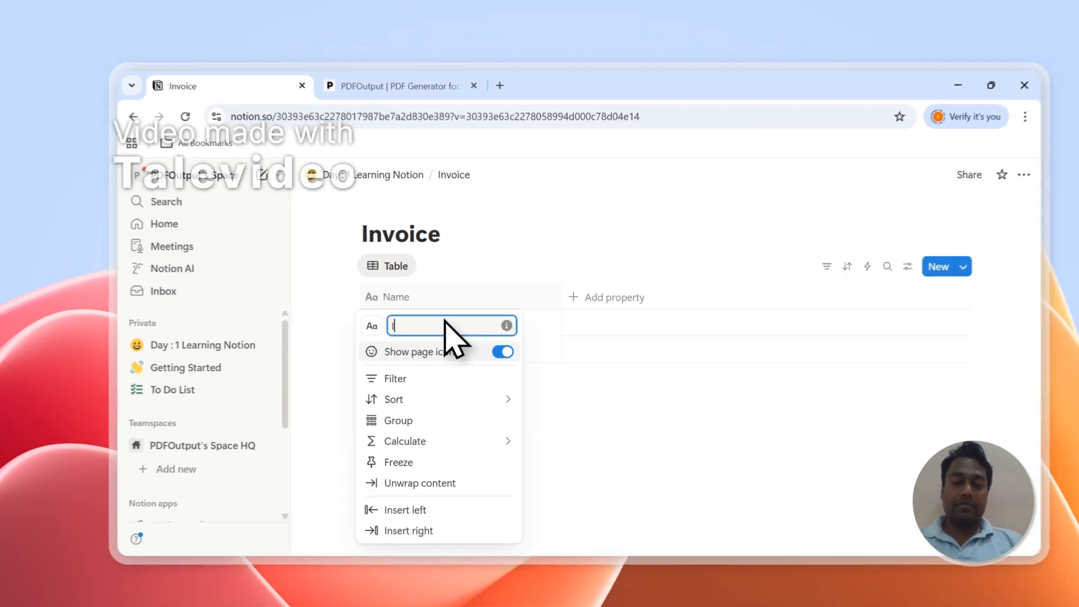
pyautogui.write('Invoice No')
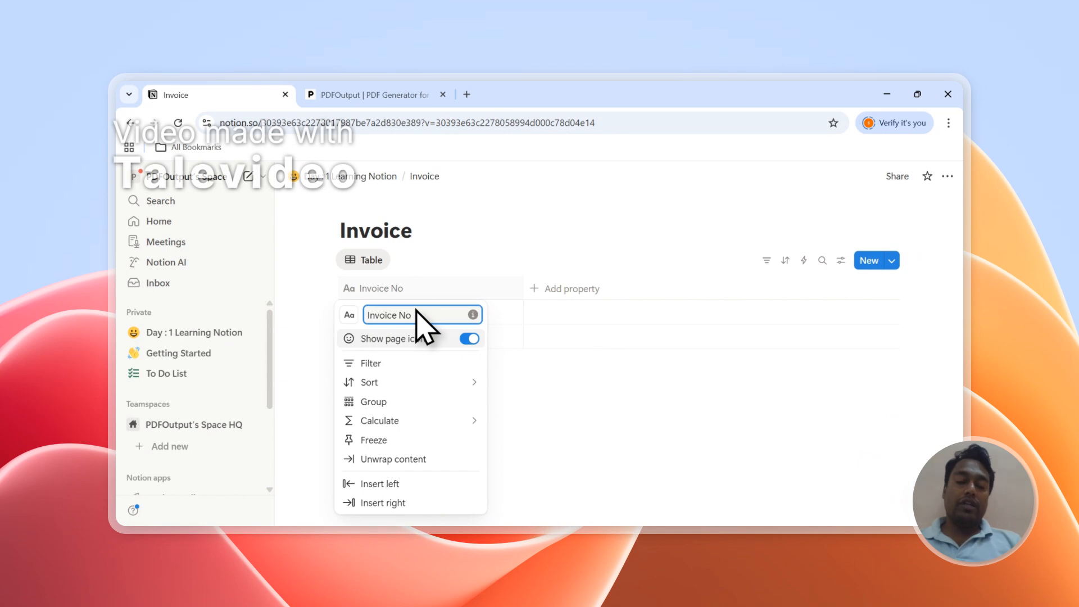
# - Add a Number property named "Invoice Amt" to the Invoice database
pyautogui.click(546, 287)
pyautogui.click(549, 290)
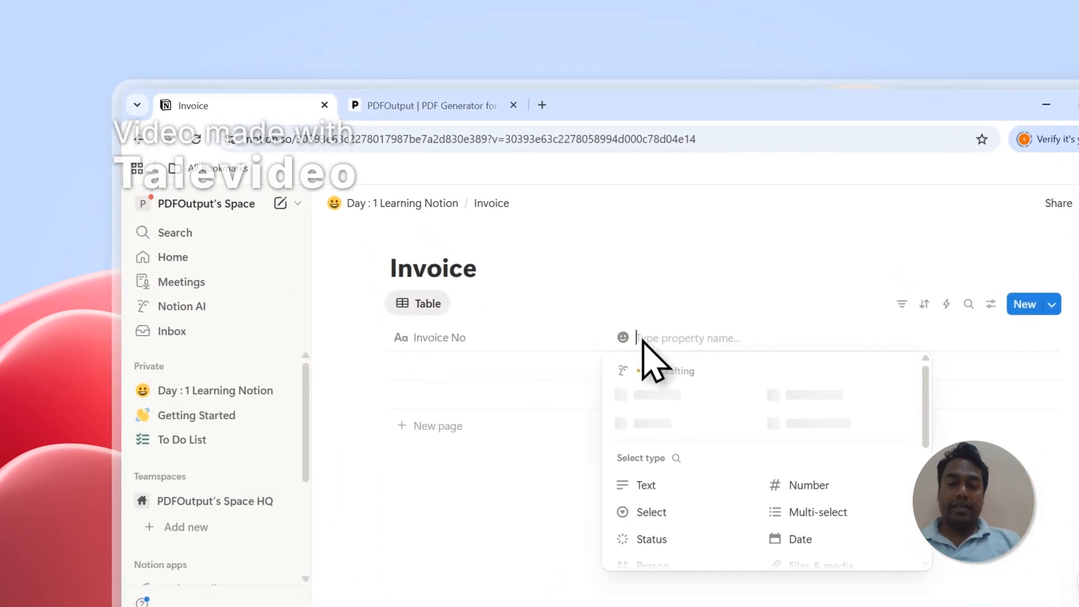
pyautogui.write('Invoice Amt')
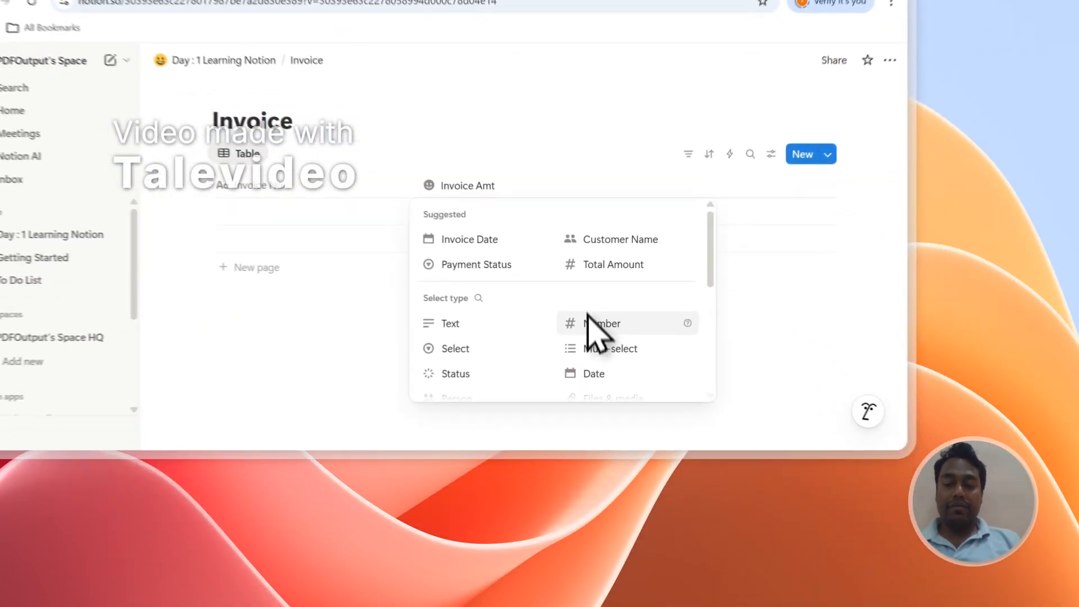
pyautogui.click(686, 412)
# - Enter INV-001 and INV-002 as the invoice numbers of the first two rows
pyautogui.click(218, 136)
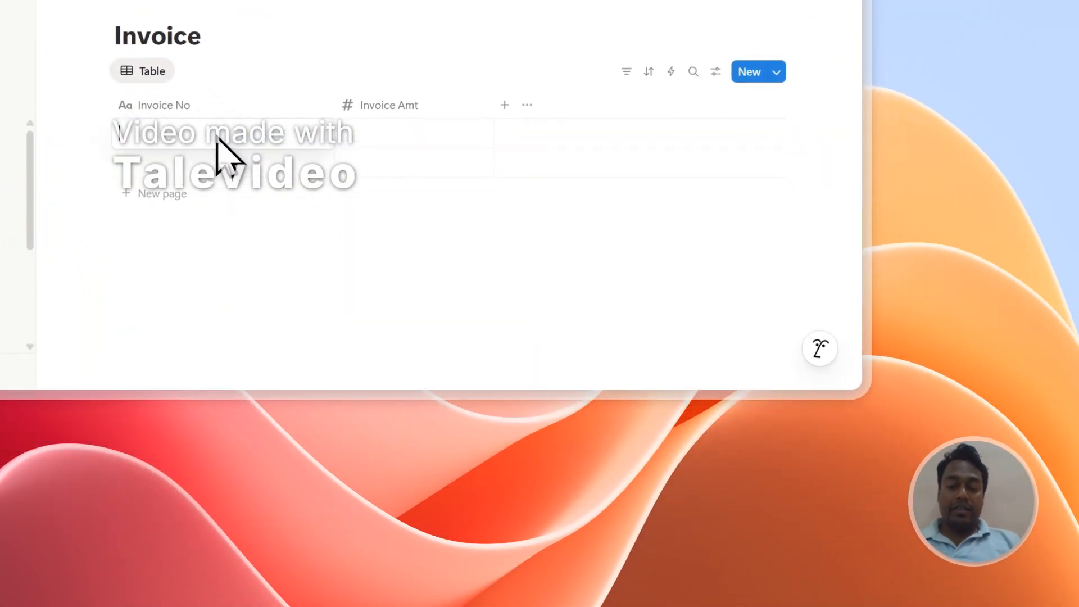
pyautogui.write('INV-001')
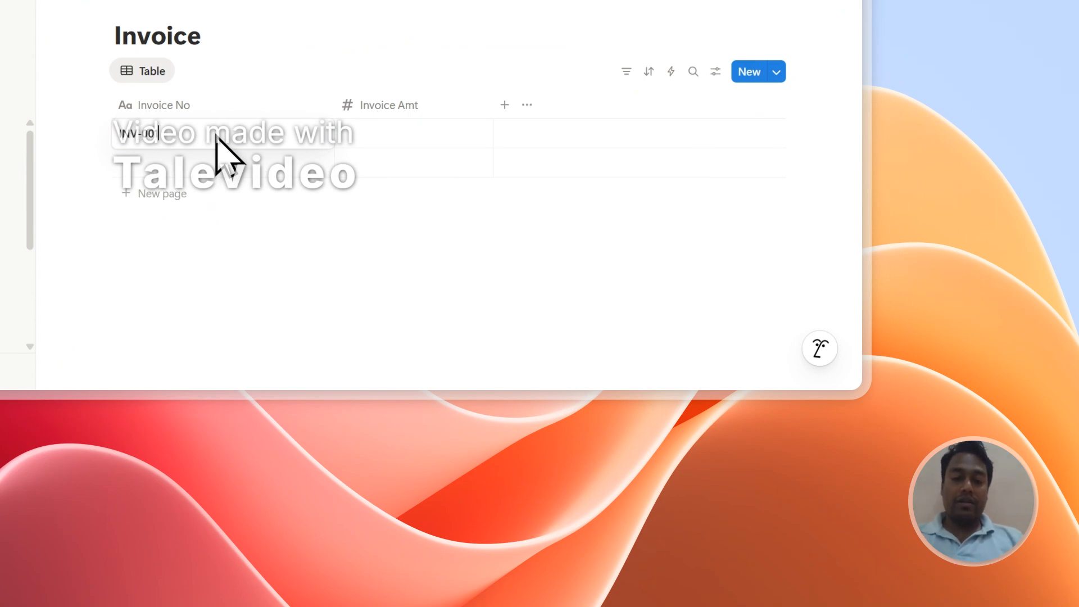
pyautogui.press('Return')
pyautogui.write('in')
pyautogui.press('BackSpace')
pyautogui.press('BackSpace')
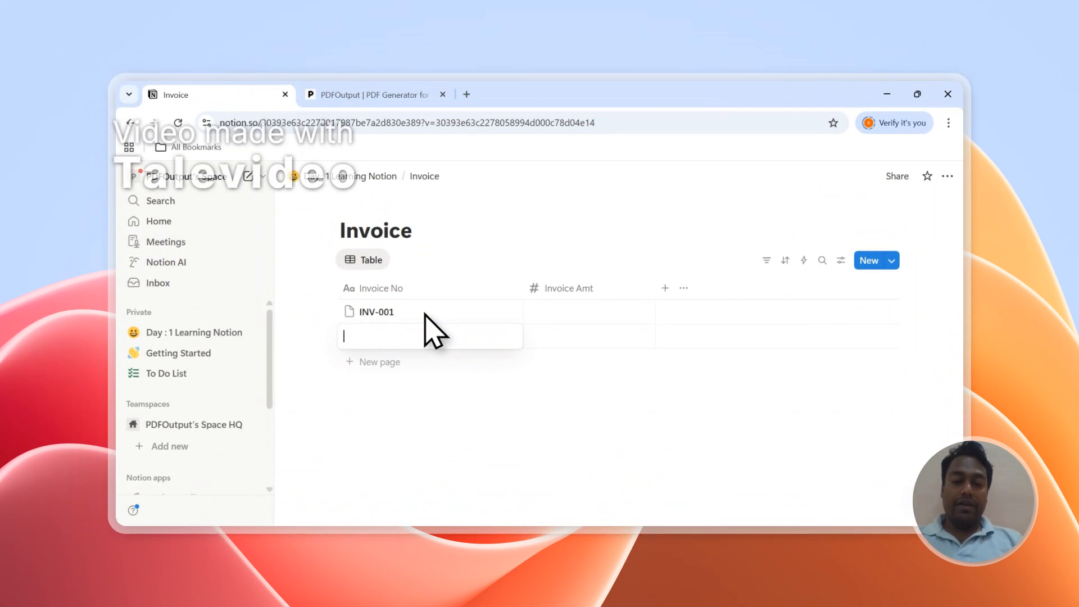
pyautogui.press('Tab')
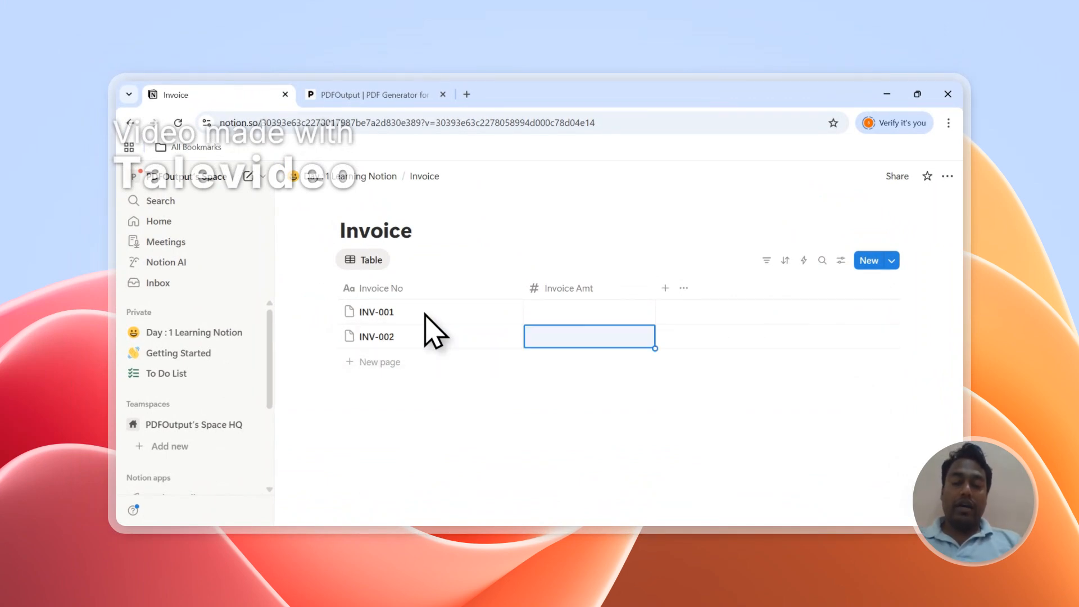
# - Set the Invoice Amt to 121 for INV-001 and 234 for INV-002
pyautogui.click(613, 313)
pyautogui.write('121')
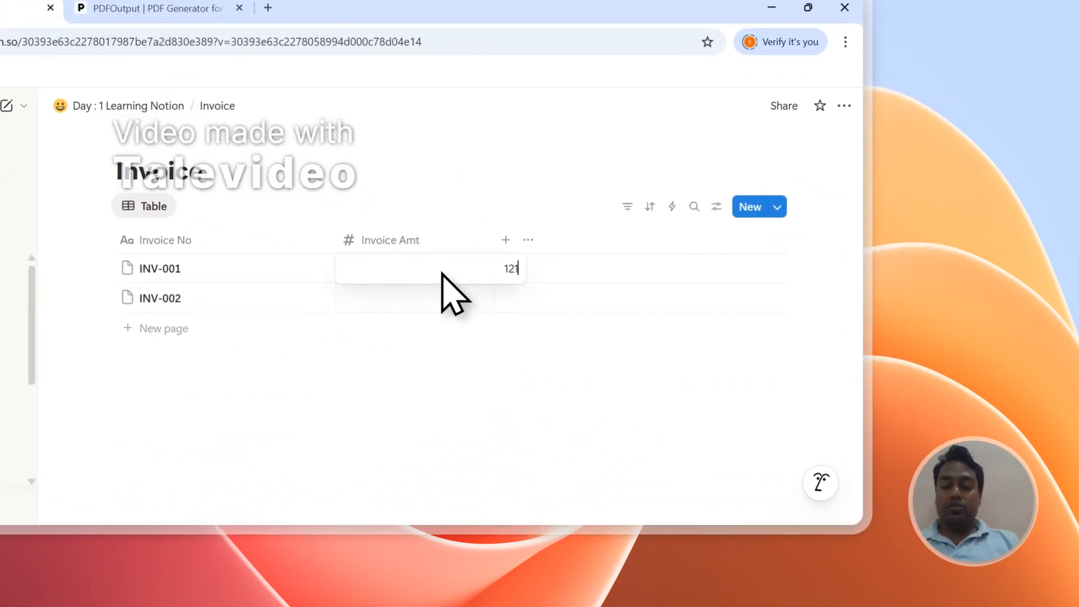
pyautogui.press('Return')
pyautogui.write('234')
pyautogui.press('Return')
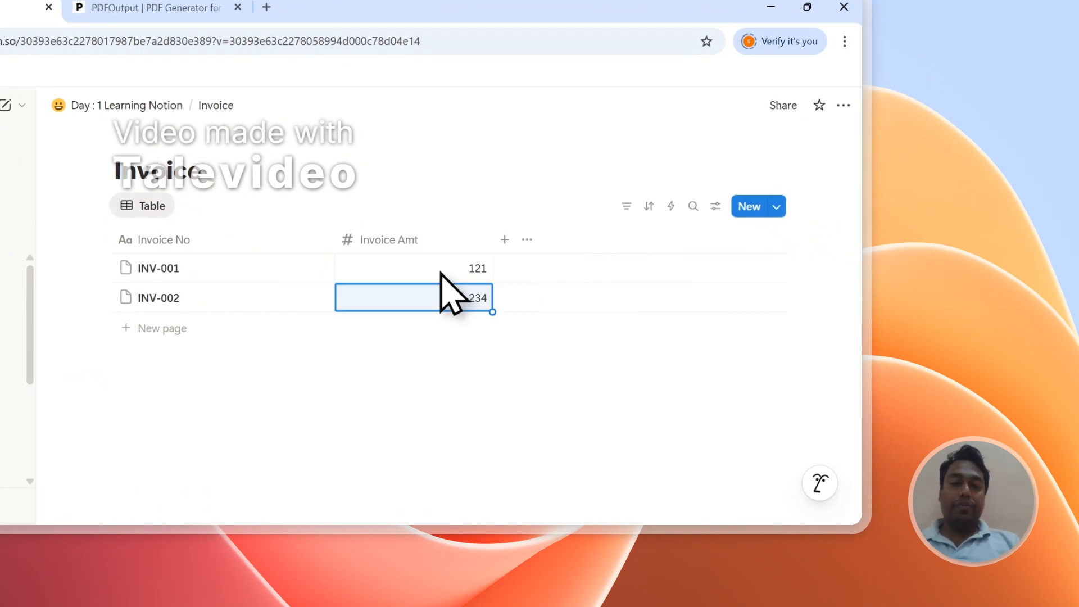
# - Review the PDFOutput home page's description of generating PDFs from Google Docs and a Notion database, and return to the Invoice database
pyautogui.click(208, 7)
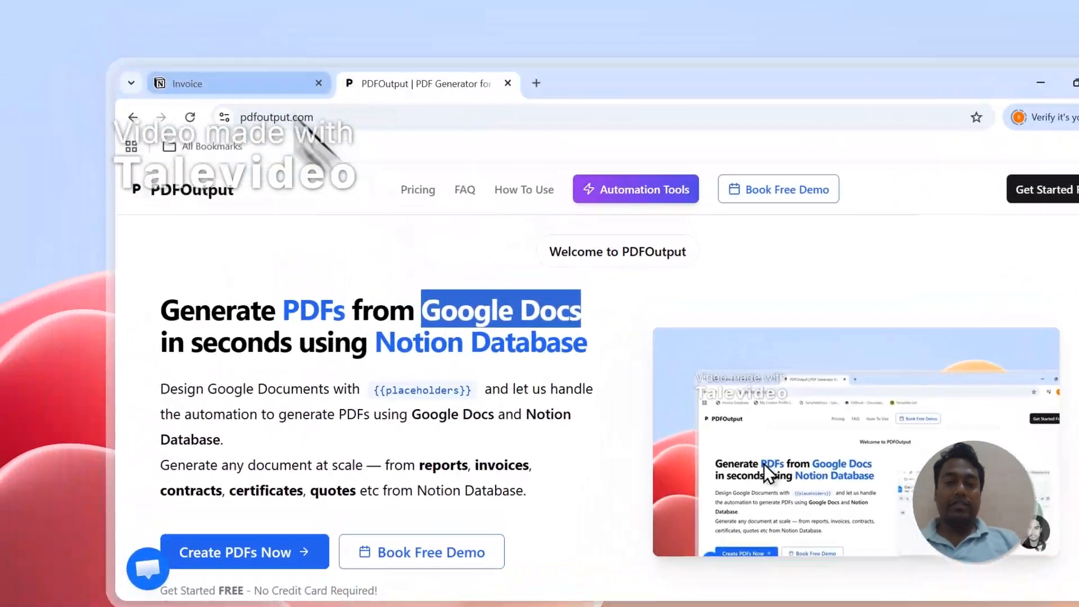
pyautogui.click(124, 121)
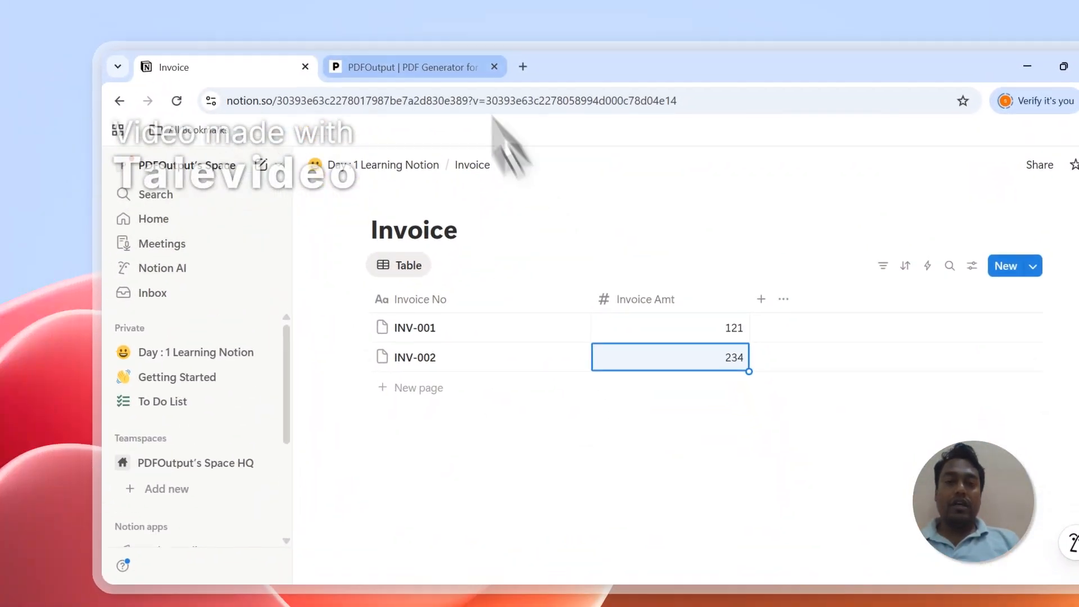
pyautogui.click(394, 4)
pyautogui.scroll(-2, 492, 315)
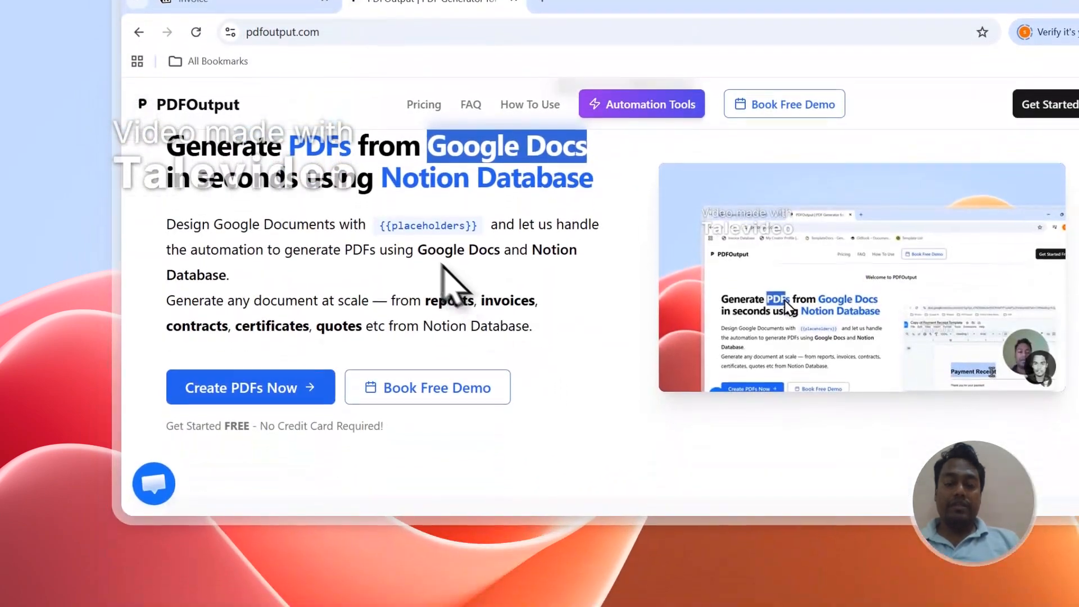
pyautogui.moveTo(416, 450); pyautogui.dragTo(483, 452)
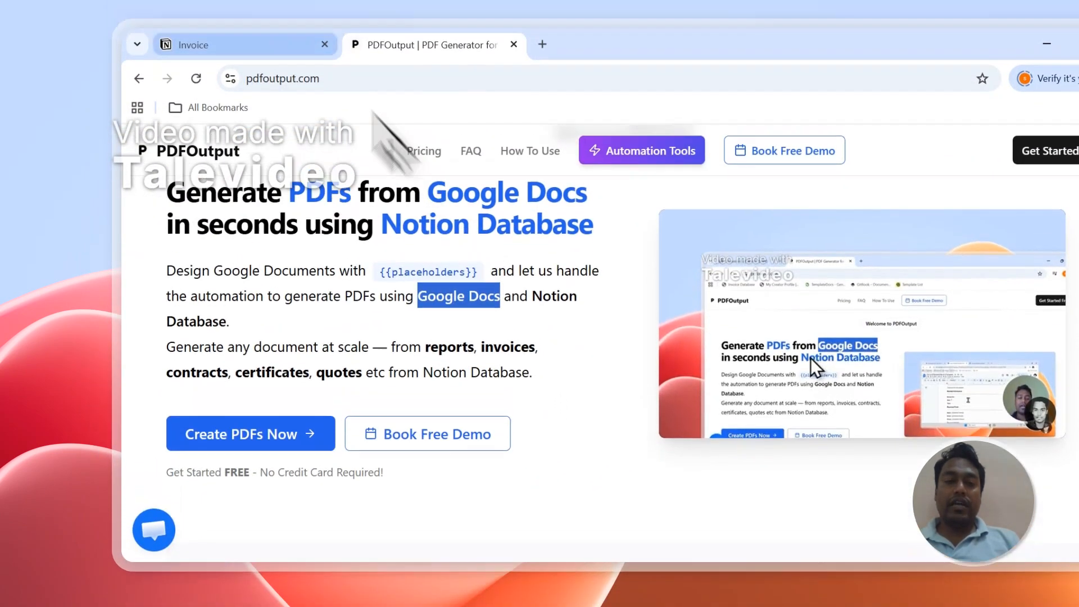
pyautogui.click(236, 2)
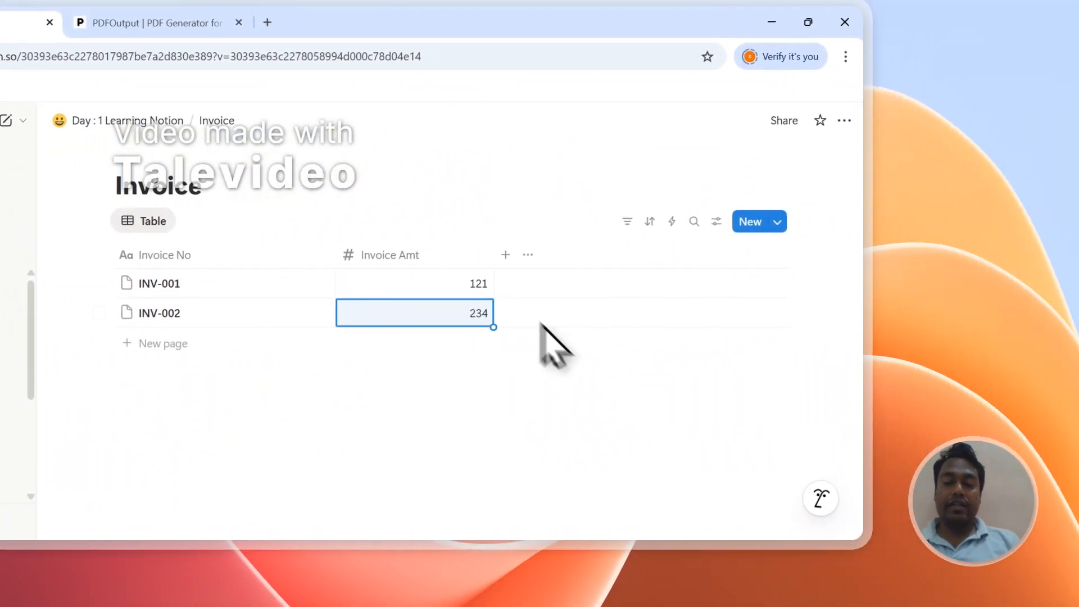
# - Add a Files & media property named "fILES" to the Invoice table and narrow the Invoice No column
pyautogui.click(505, 256)
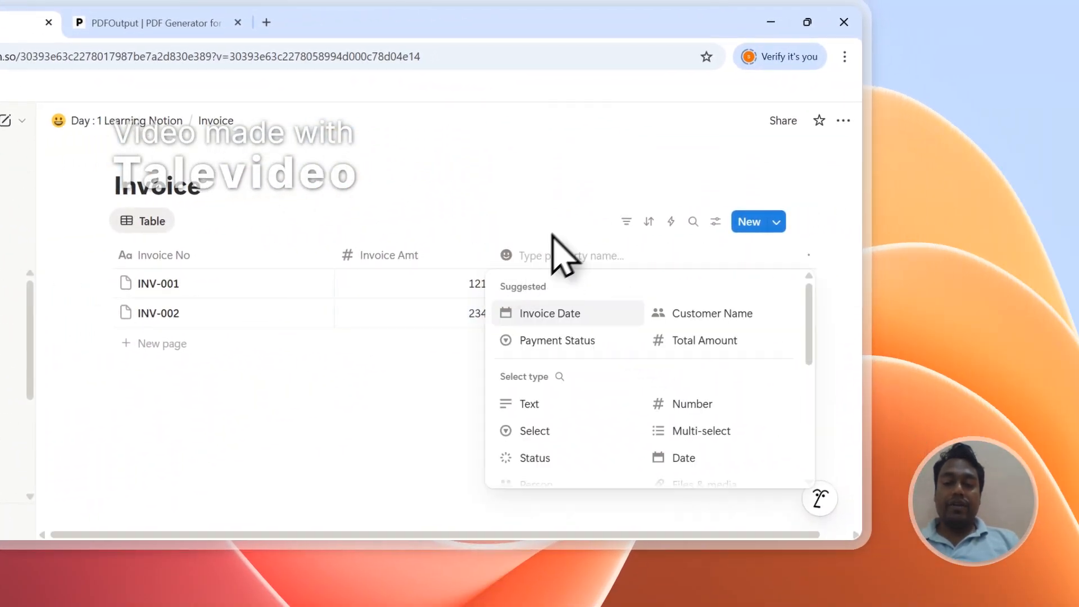
pyautogui.write('fILES')
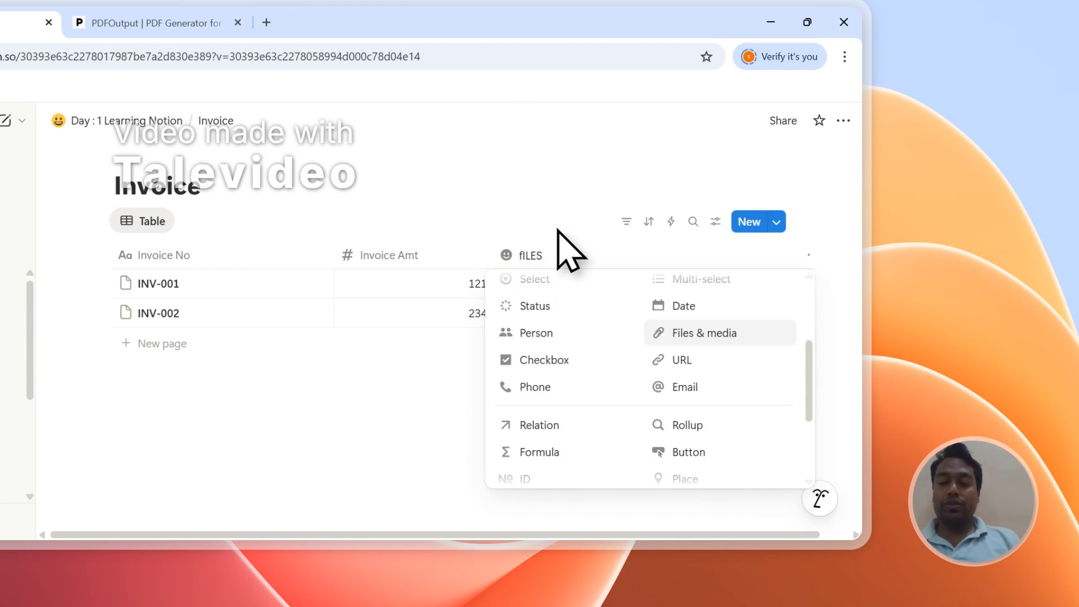
pyautogui.click(670, 333)
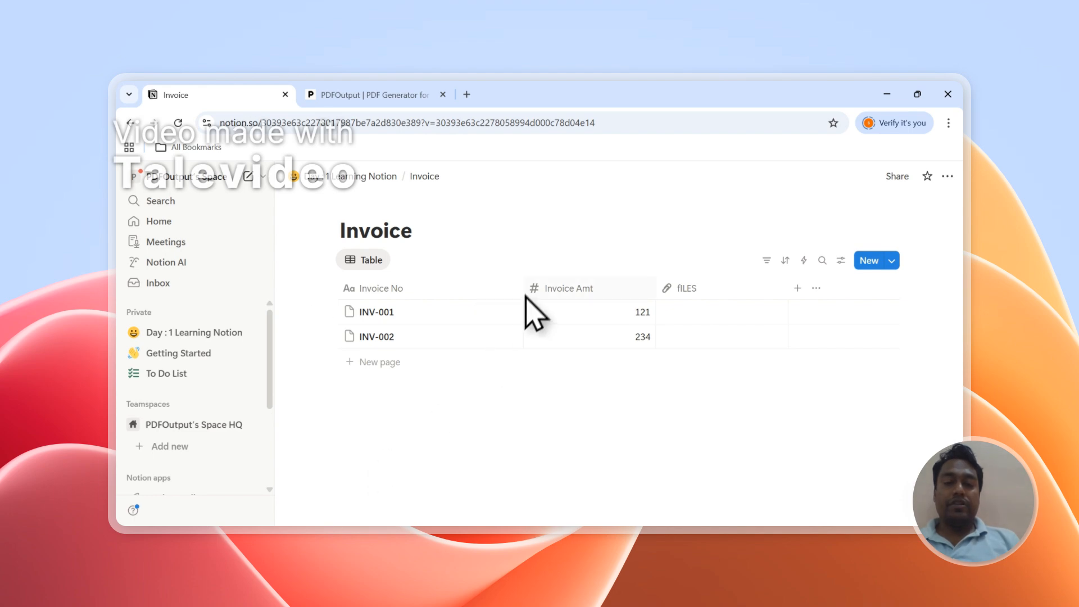
pyautogui.moveTo(522, 293); pyautogui.dragTo(427, 285)
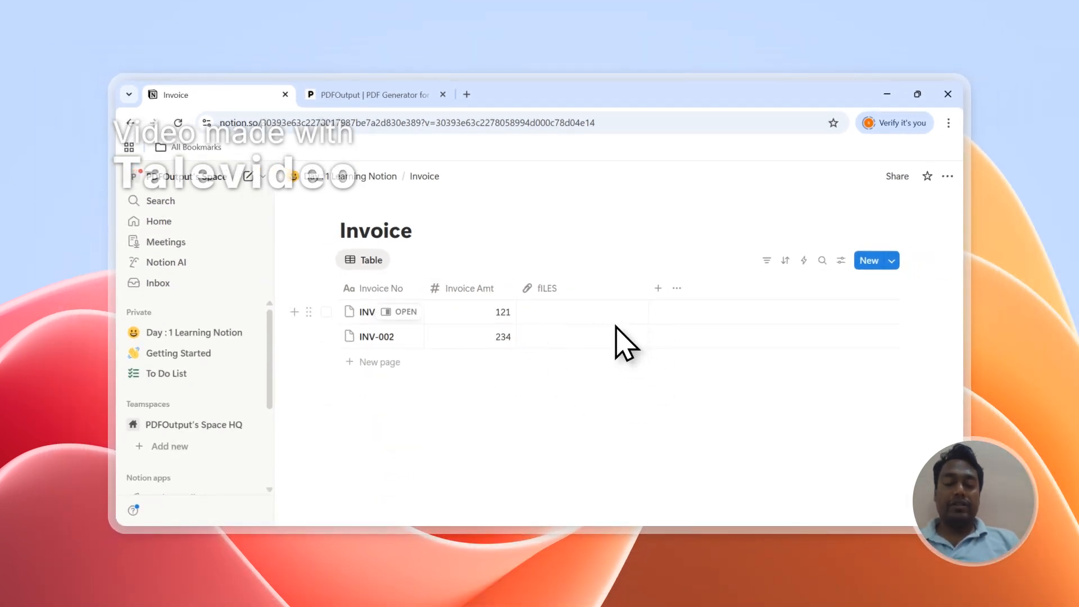
# - Look at the PDFOutput home page once more, return to Notion and open the parent page "Day : 1 Learning Notion"
pyautogui.click(371, 96)
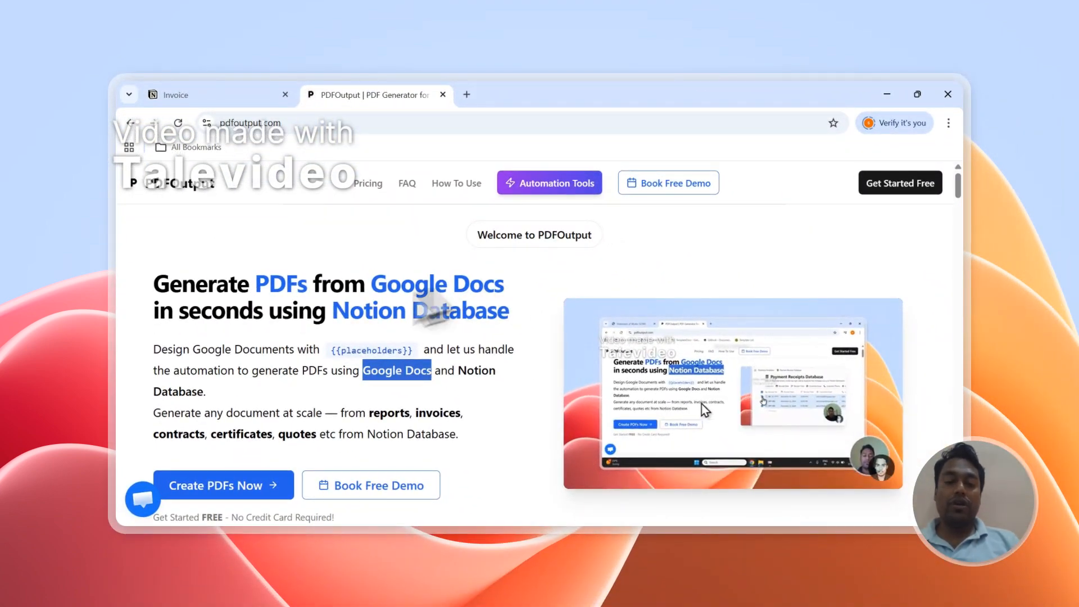
pyautogui.click(226, 95)
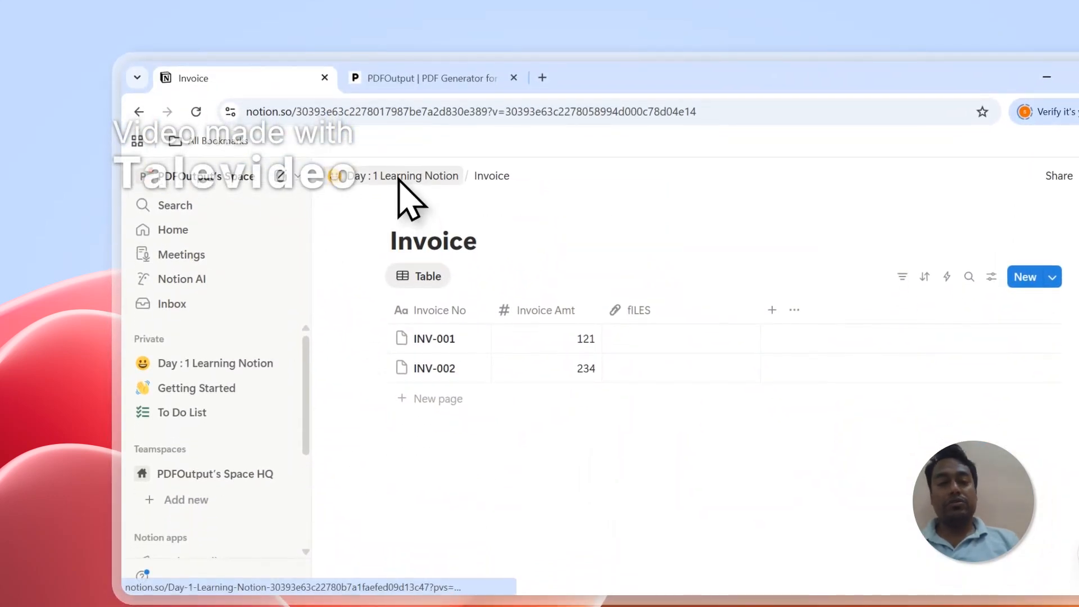
pyautogui.click(398, 178)
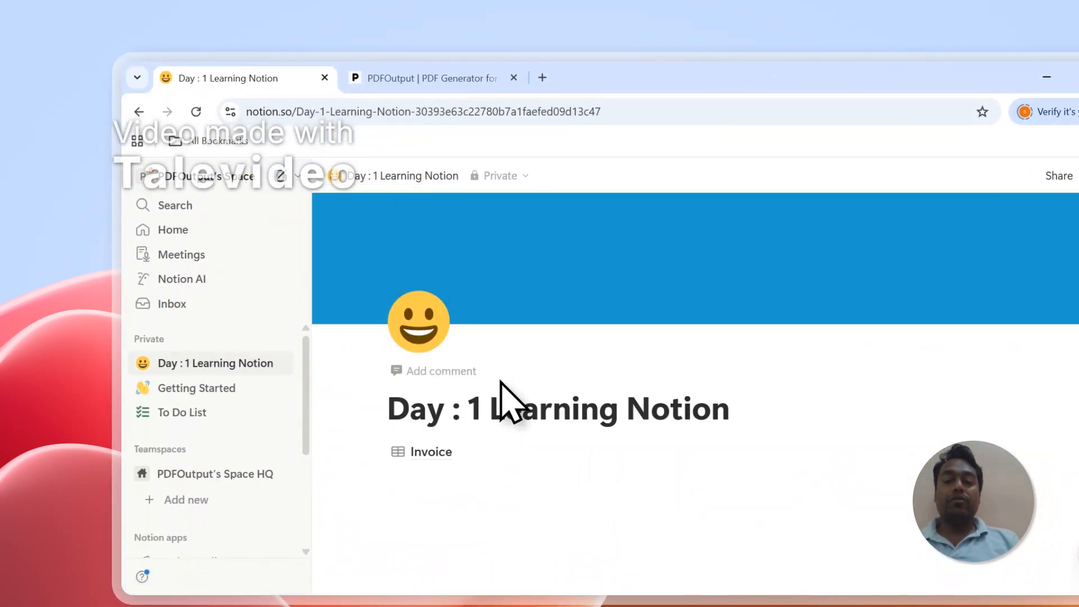